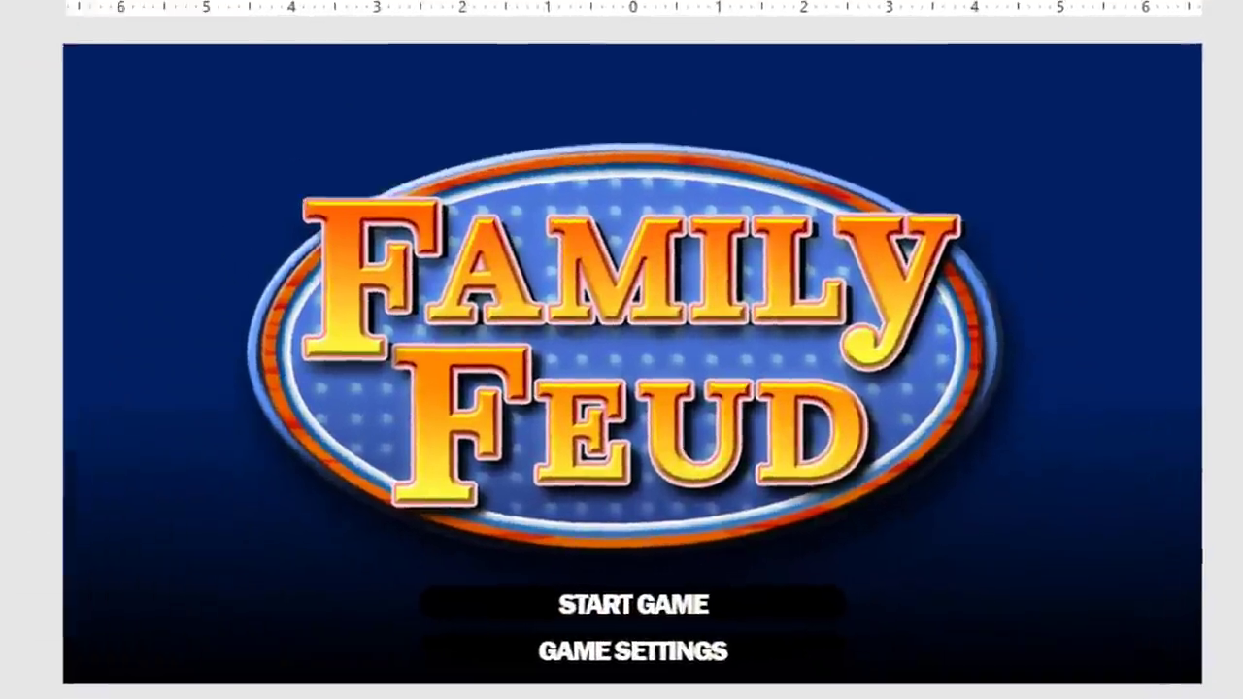
Inspect the Team 1 and Team 2 name boxes on the stage slide and deselect them.
left_click(61, 332)
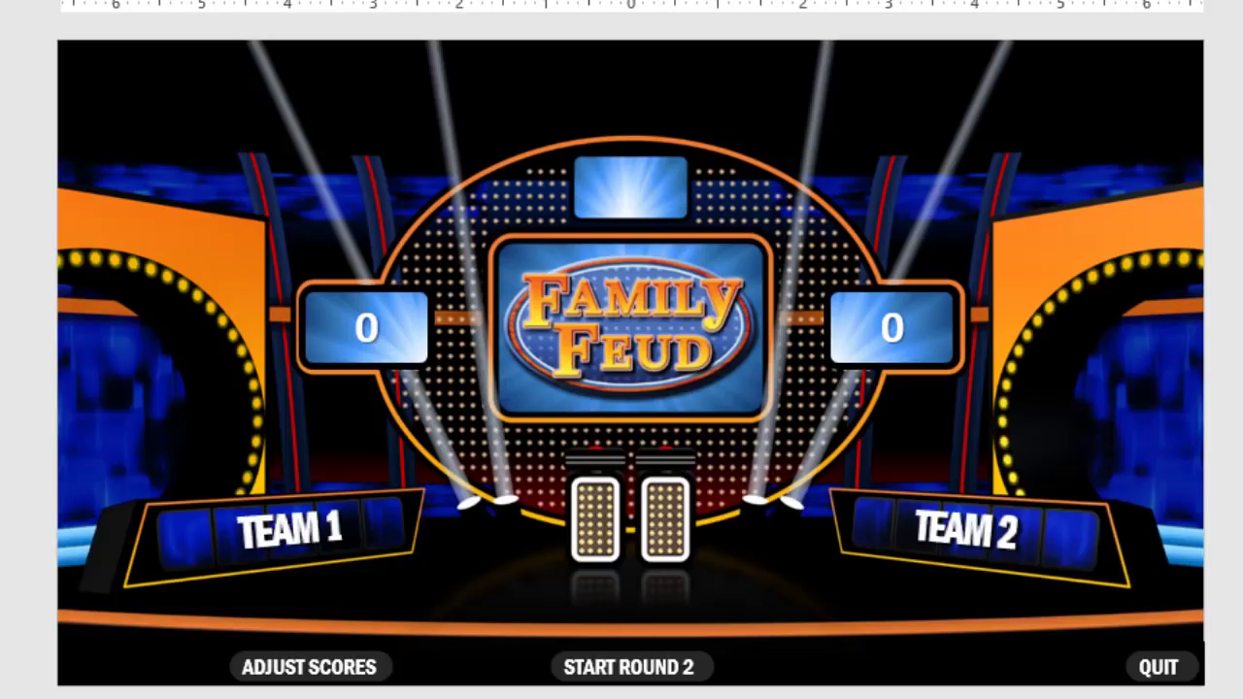
left_click(314, 530)
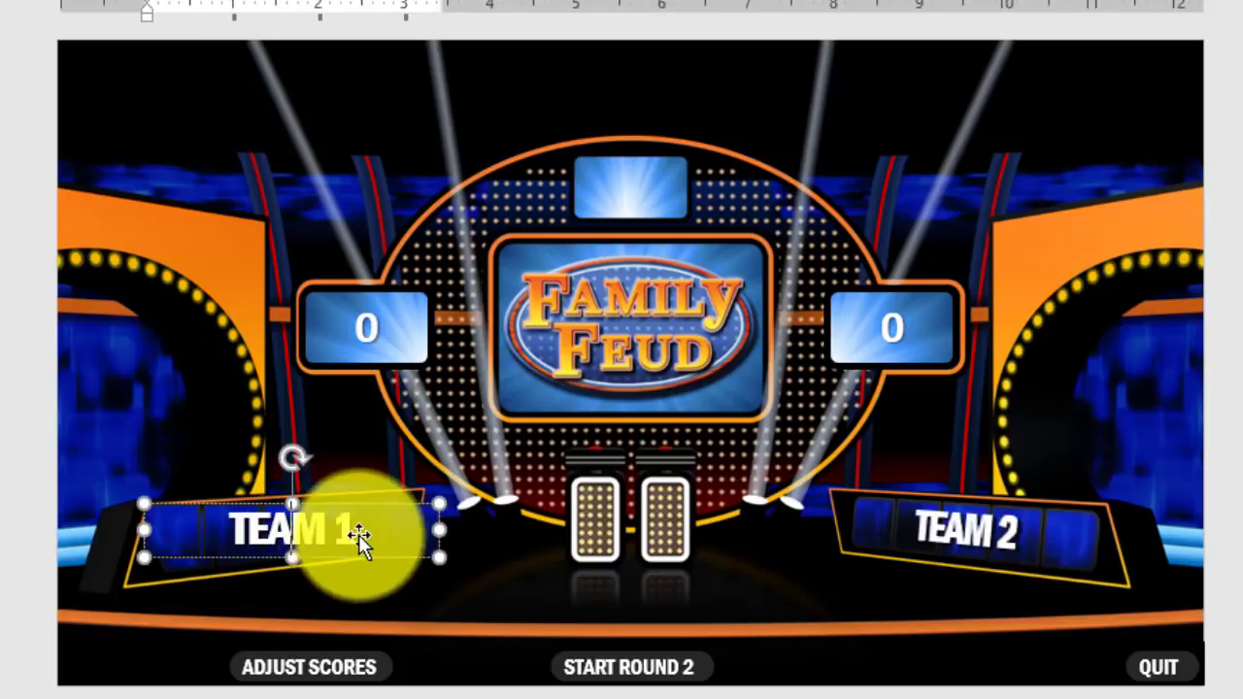
left_click(972, 533)
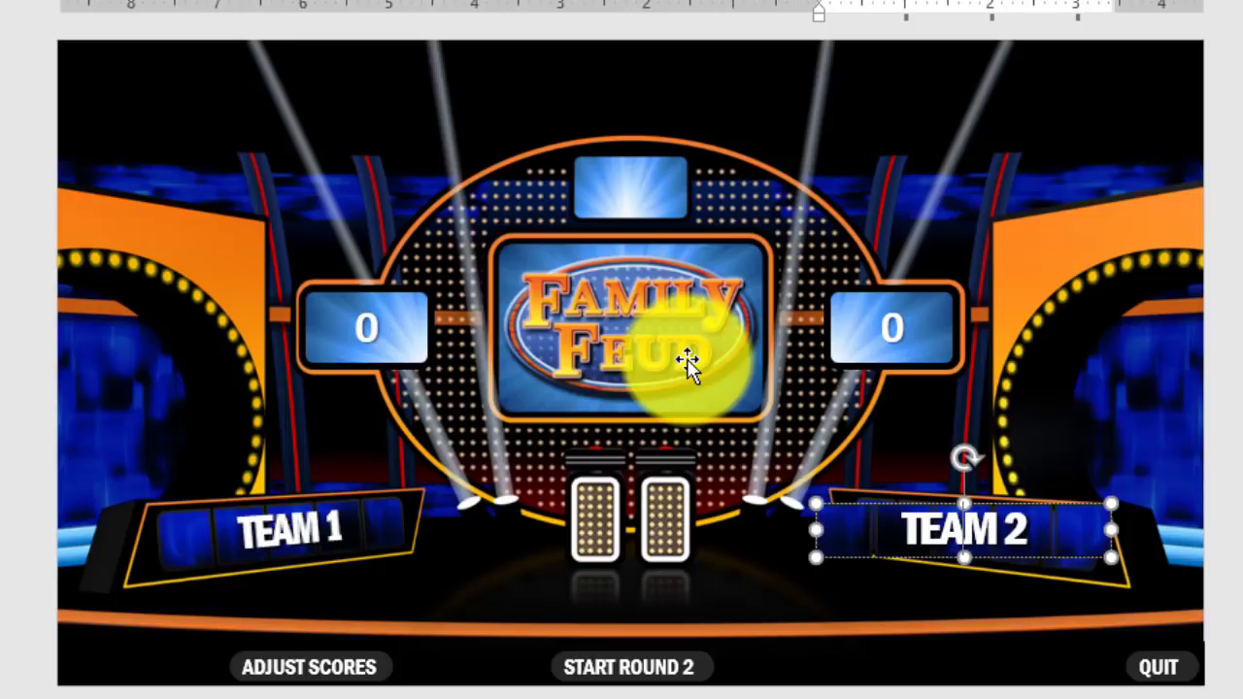
key("Escape")
key("Escape")
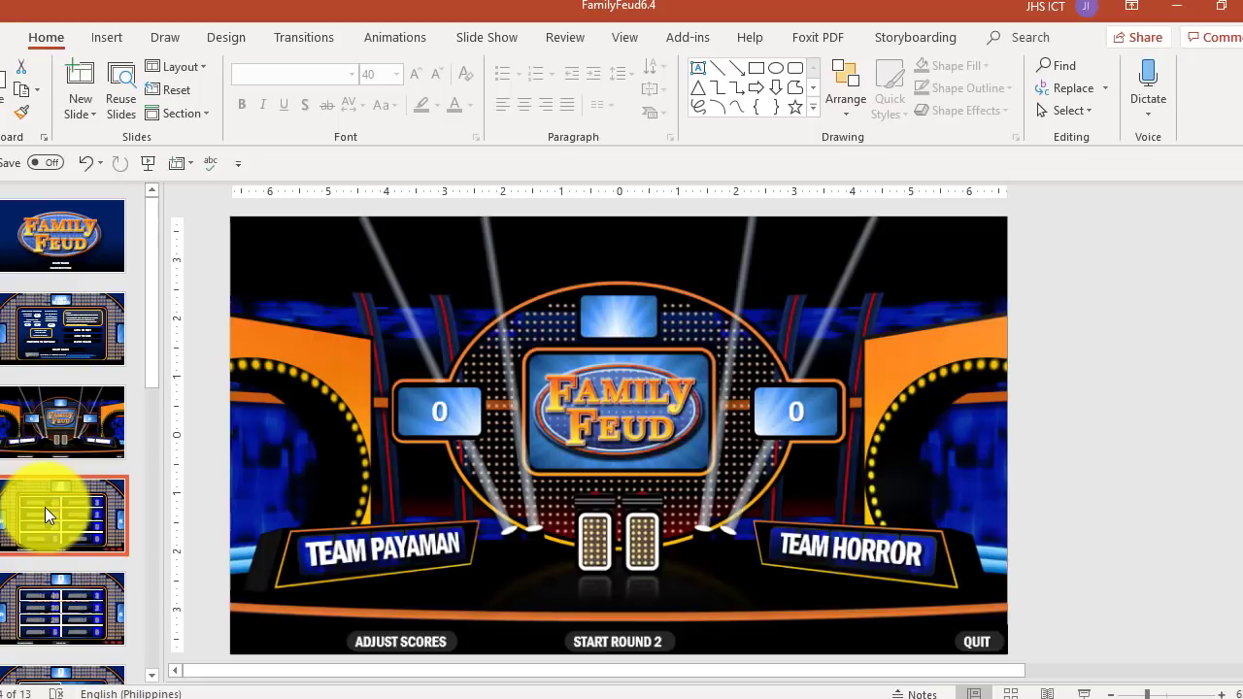
Open the first answer-board slide and inspect the Answer 1 text and its point value.
left_click(44, 507)
left_click(471, 352)
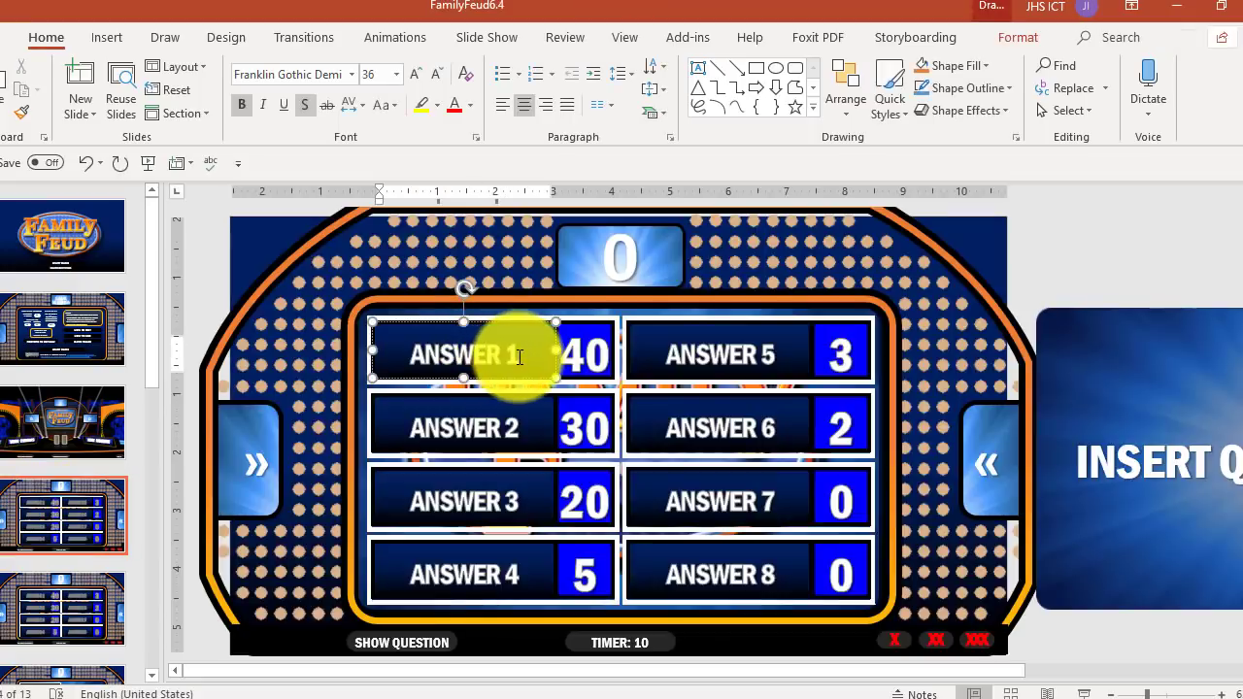
left_click_drag(518, 359, 434, 361)
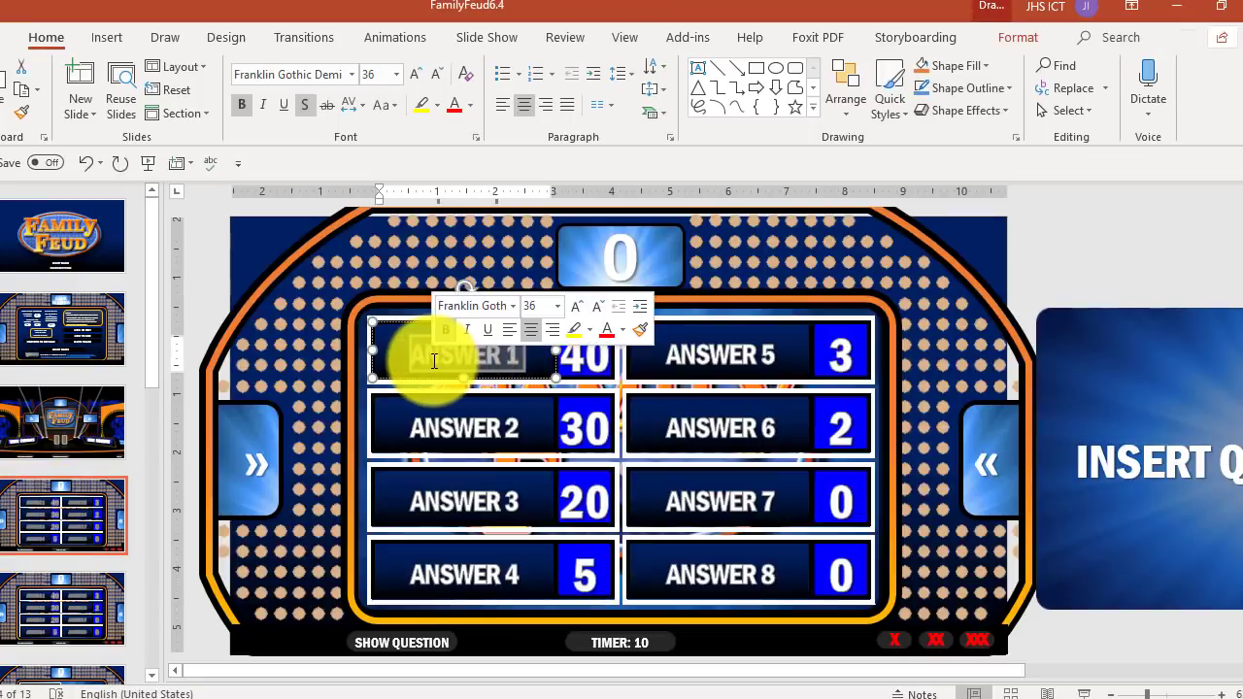
left_click(500, 356)
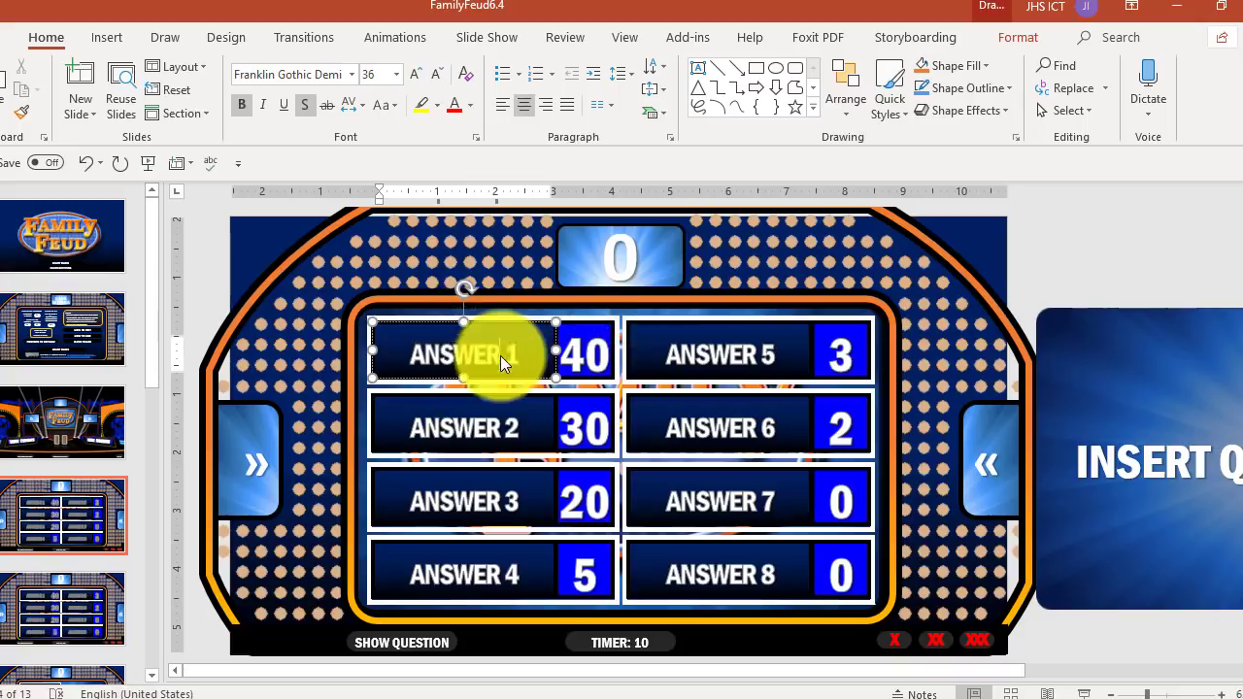
left_click(592, 355)
double_click(594, 356)
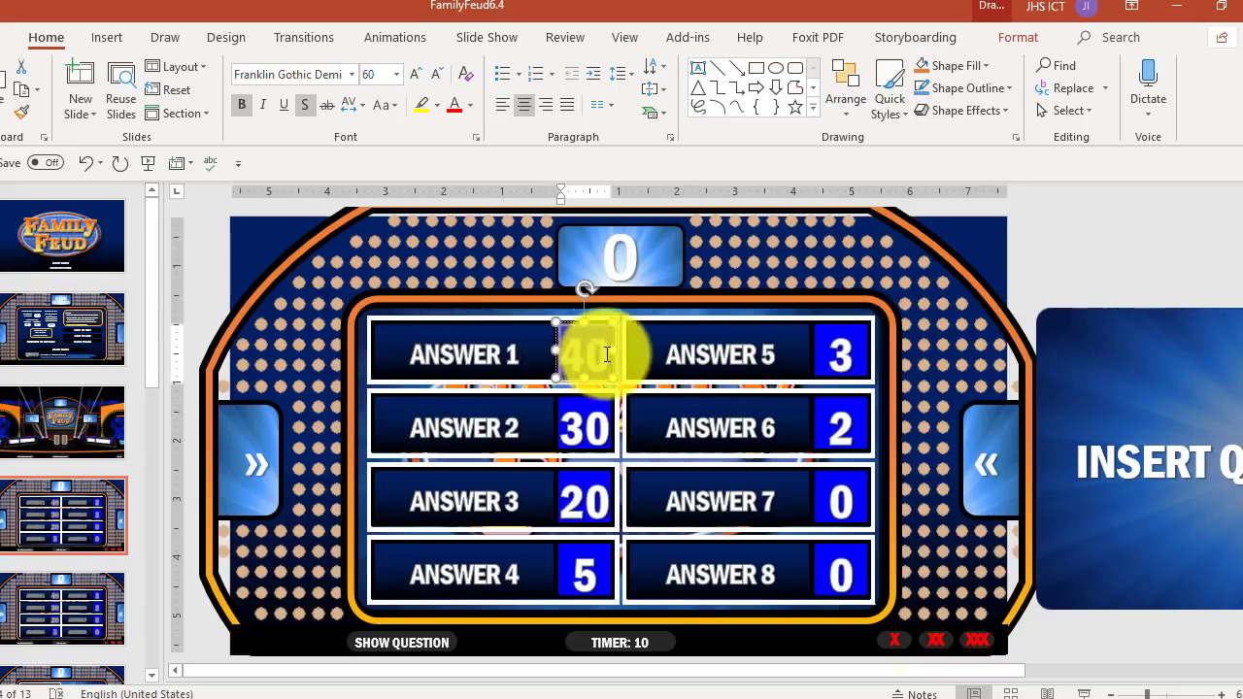
Inspect the Answer 2 through Answer 7 text boxes on the first answer board.
left_click(464, 432)
left_click(459, 502)
left_click(490, 581)
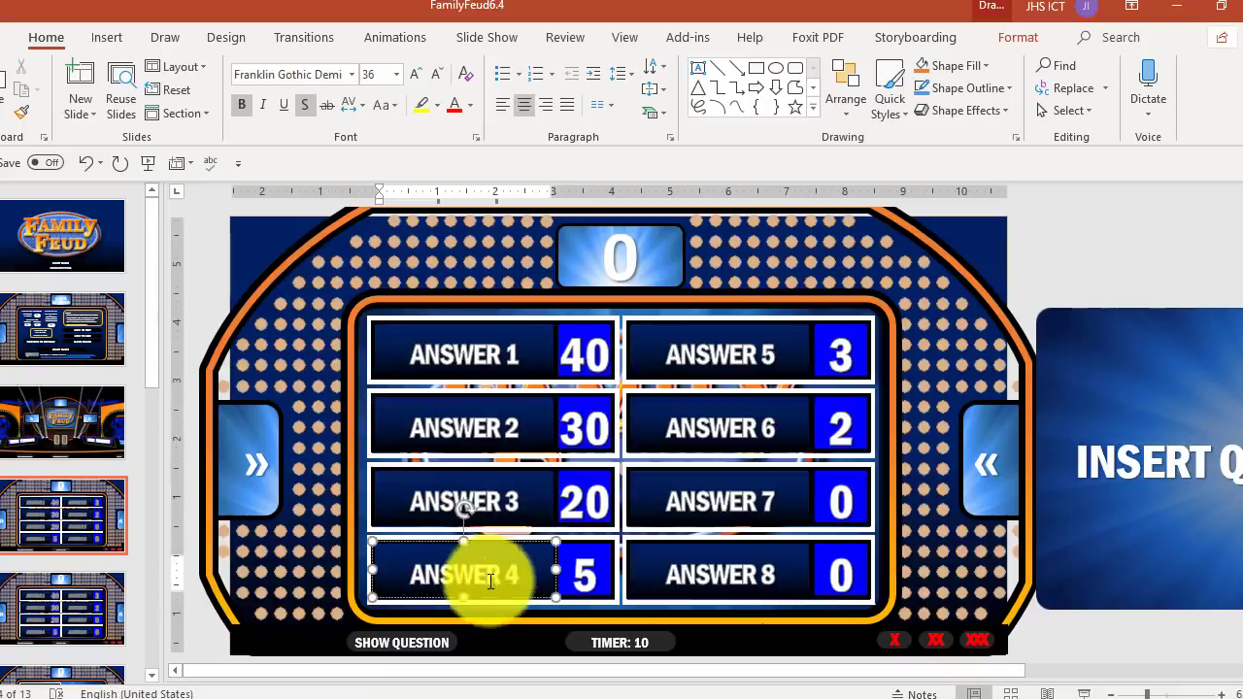
left_click(713, 357)
left_click(702, 427)
left_click(702, 490)
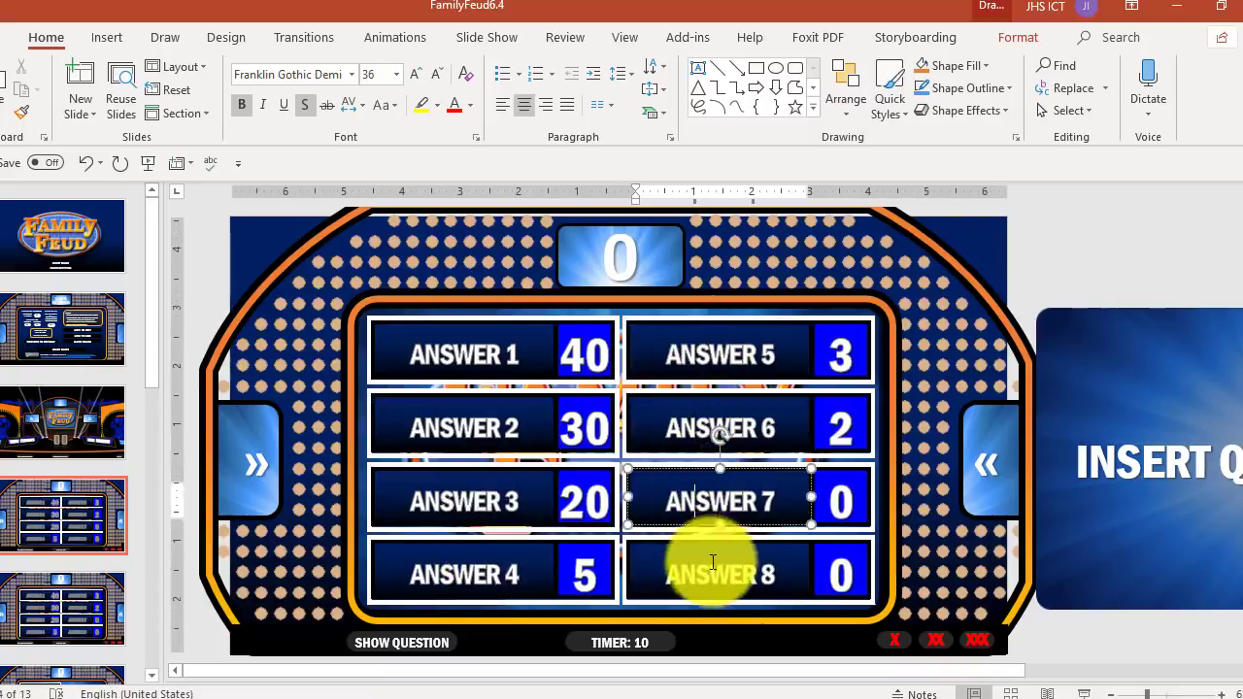
Inspect the question box placed outside the first answer-board slide and return to the board.
left_click(1077, 670)
left_click(942, 459)
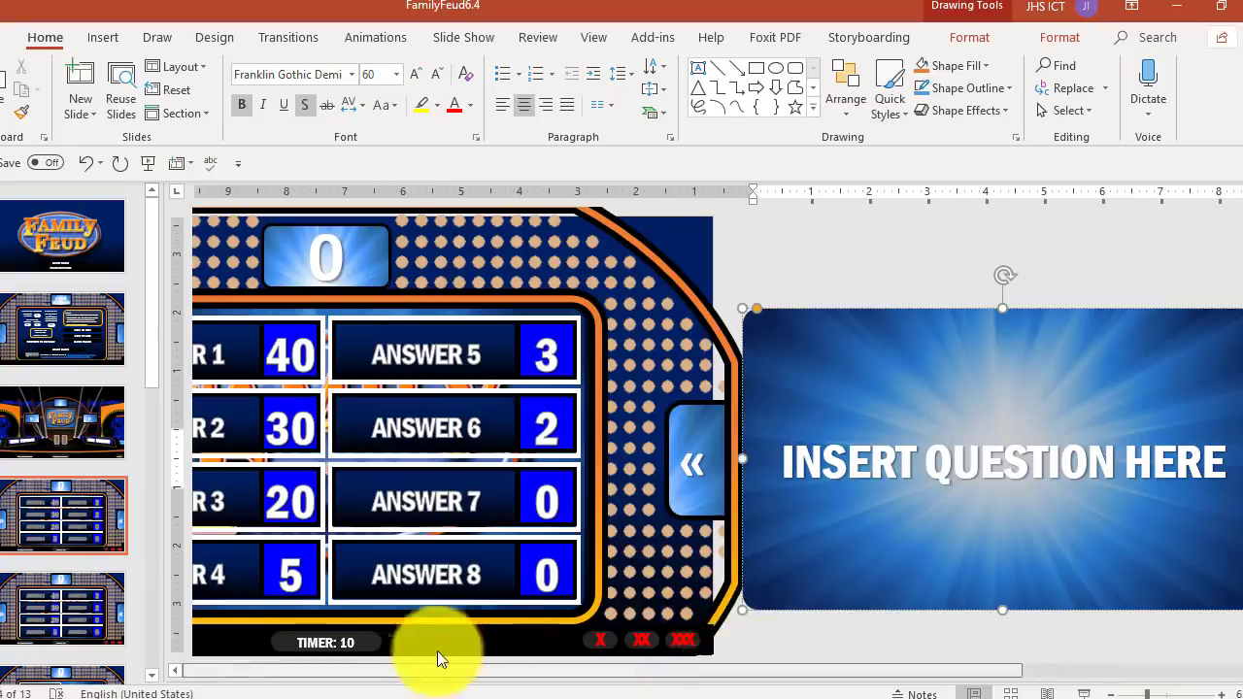
left_click(301, 670)
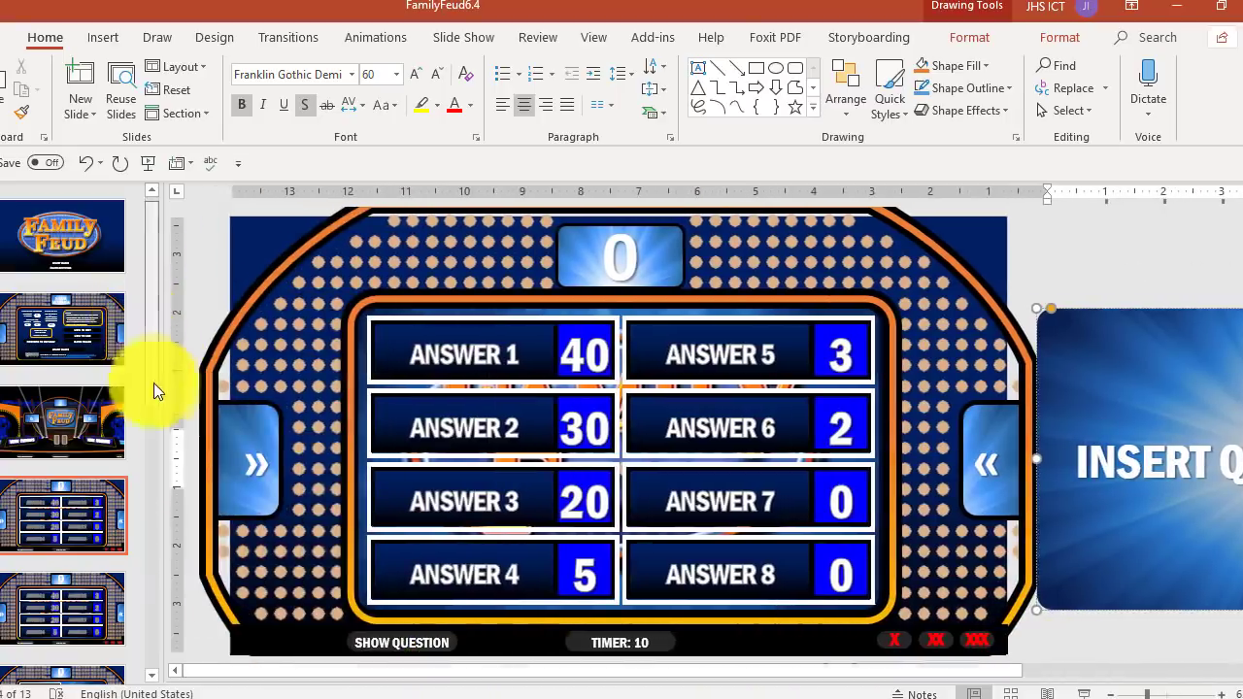
Open the second answer-board slide and inspect its Answer 1 and Answer 2 text and its question box.
left_click_drag(153, 382, 154, 442)
left_click(52, 395)
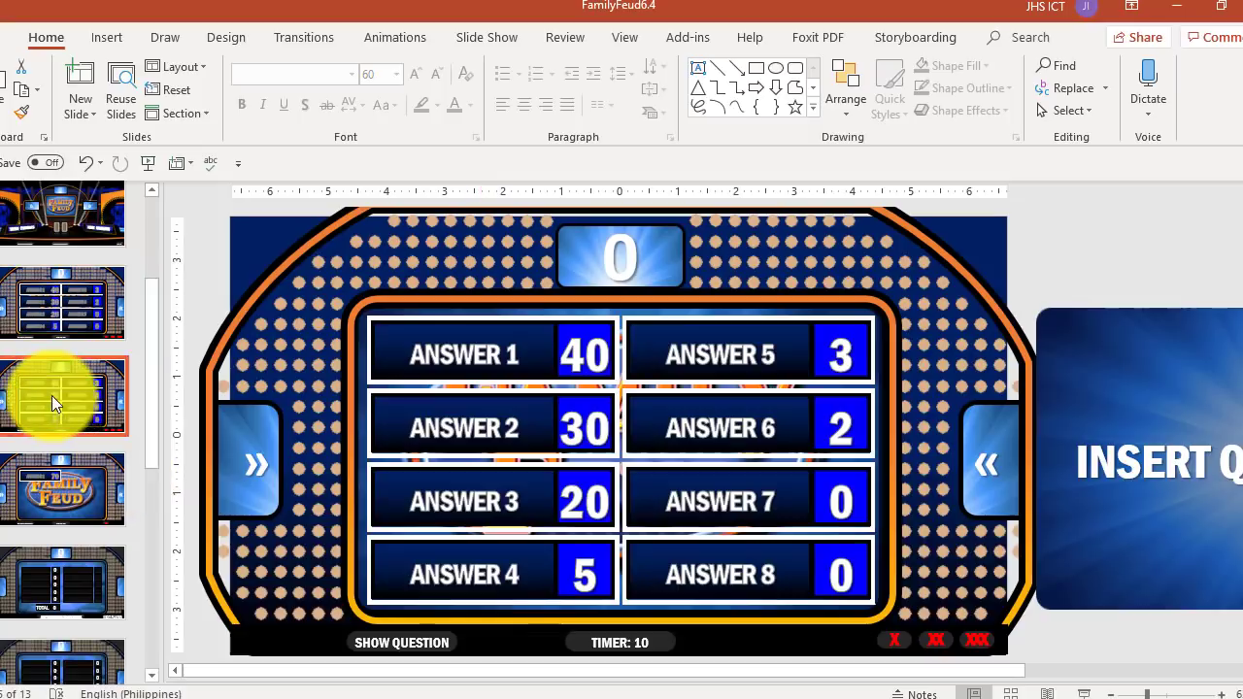
left_click(444, 355)
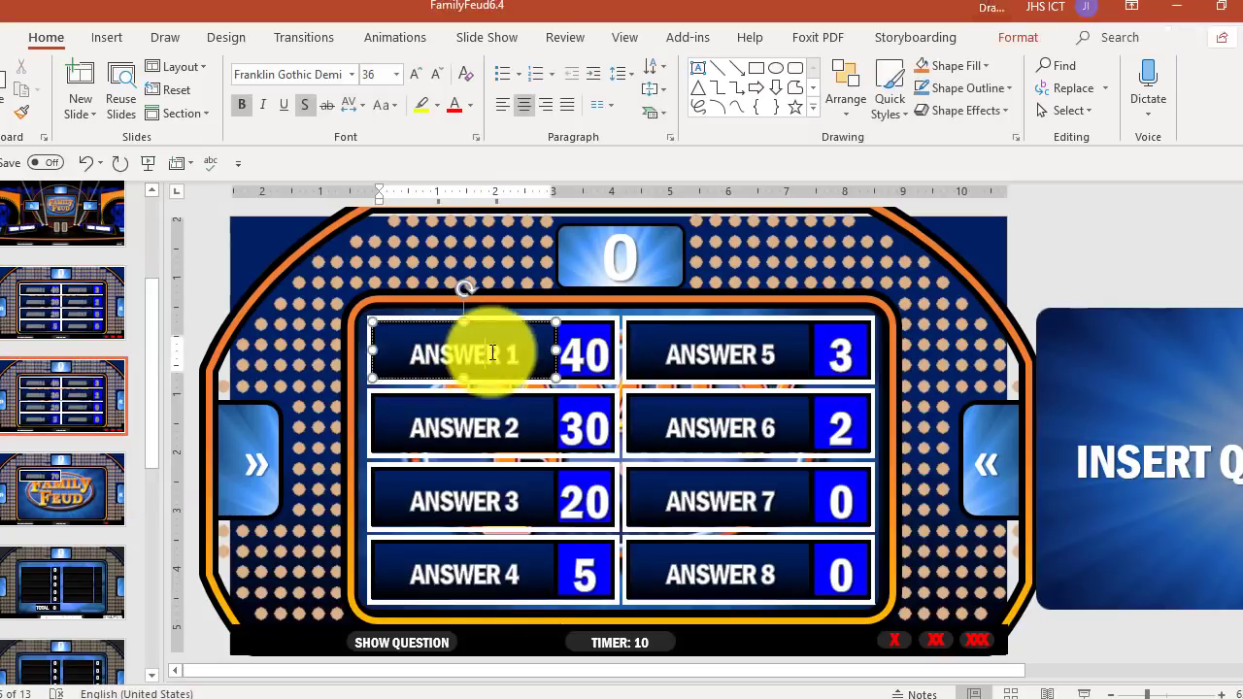
left_click_drag(425, 355, 510, 358)
left_click_drag(468, 428, 614, 437)
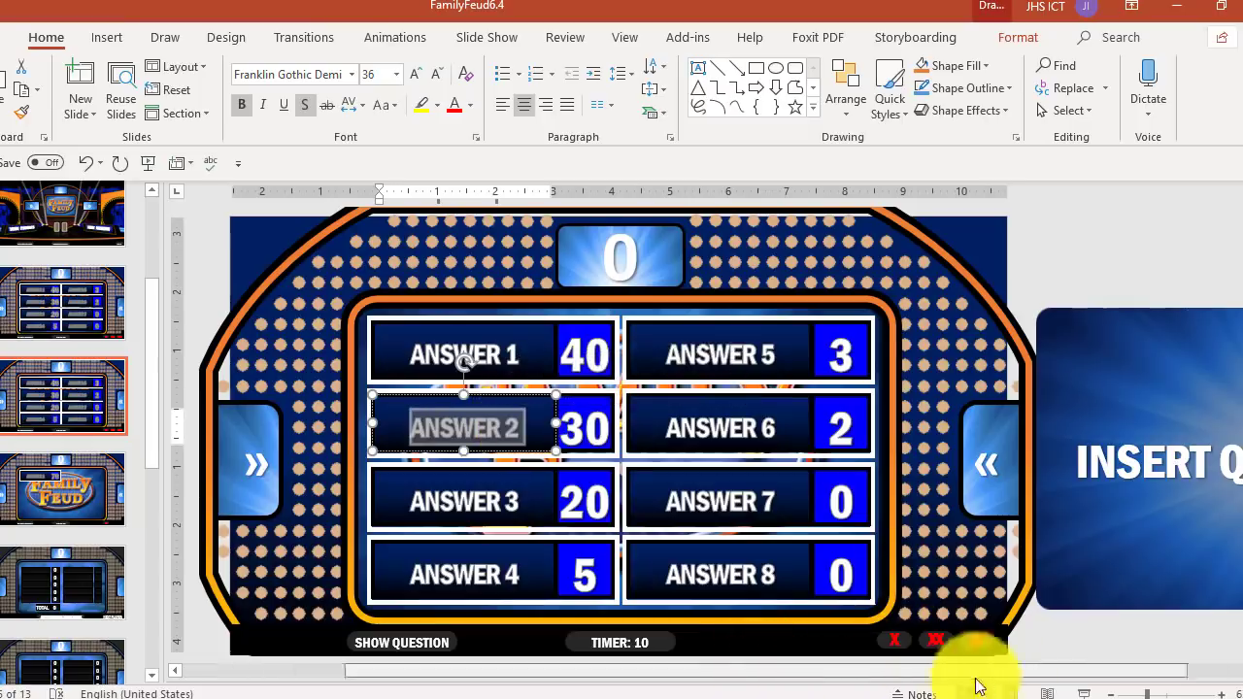
left_click_drag(985, 668, 1196, 686)
left_click(1013, 476)
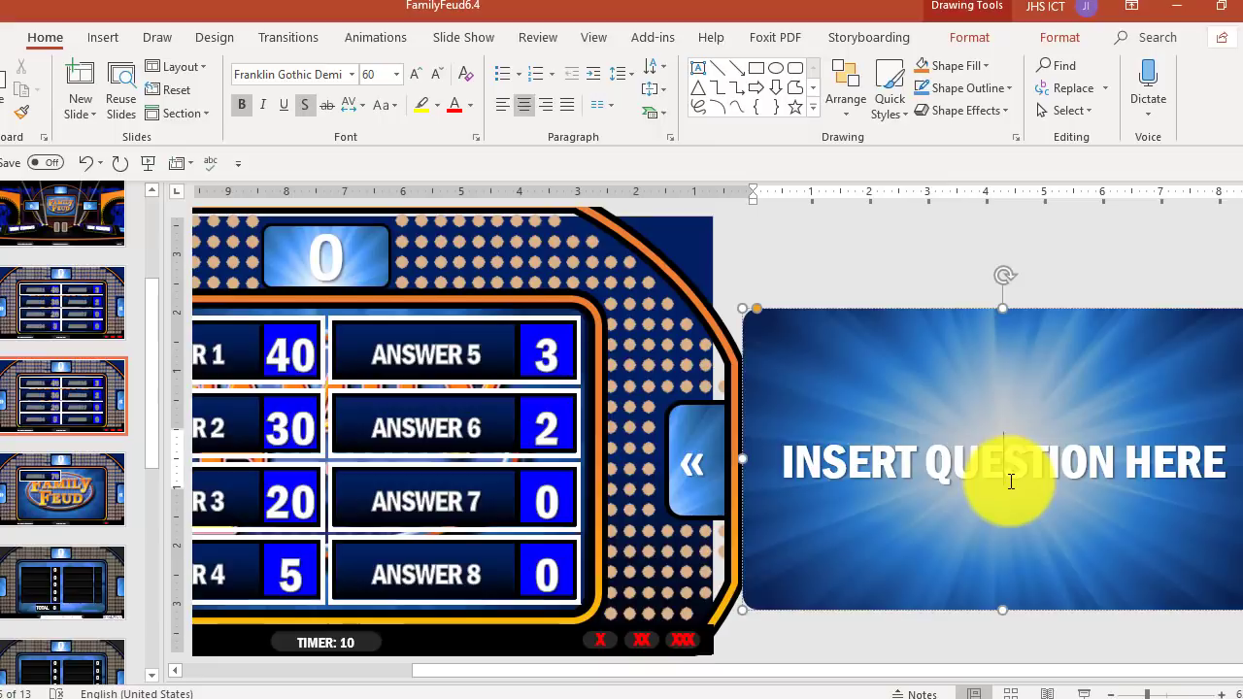
Open the slide with a single answer over the Family Feud logo and view its whole board.
left_click_drag(153, 421, 161, 457)
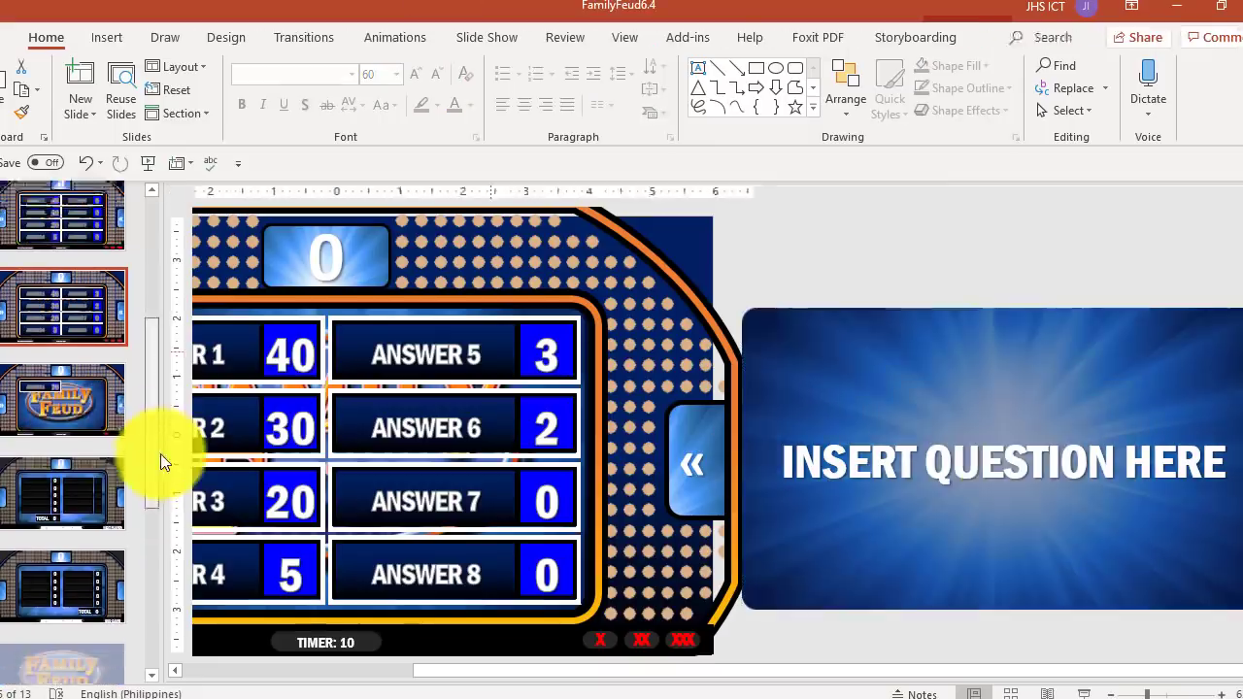
left_click(75, 361)
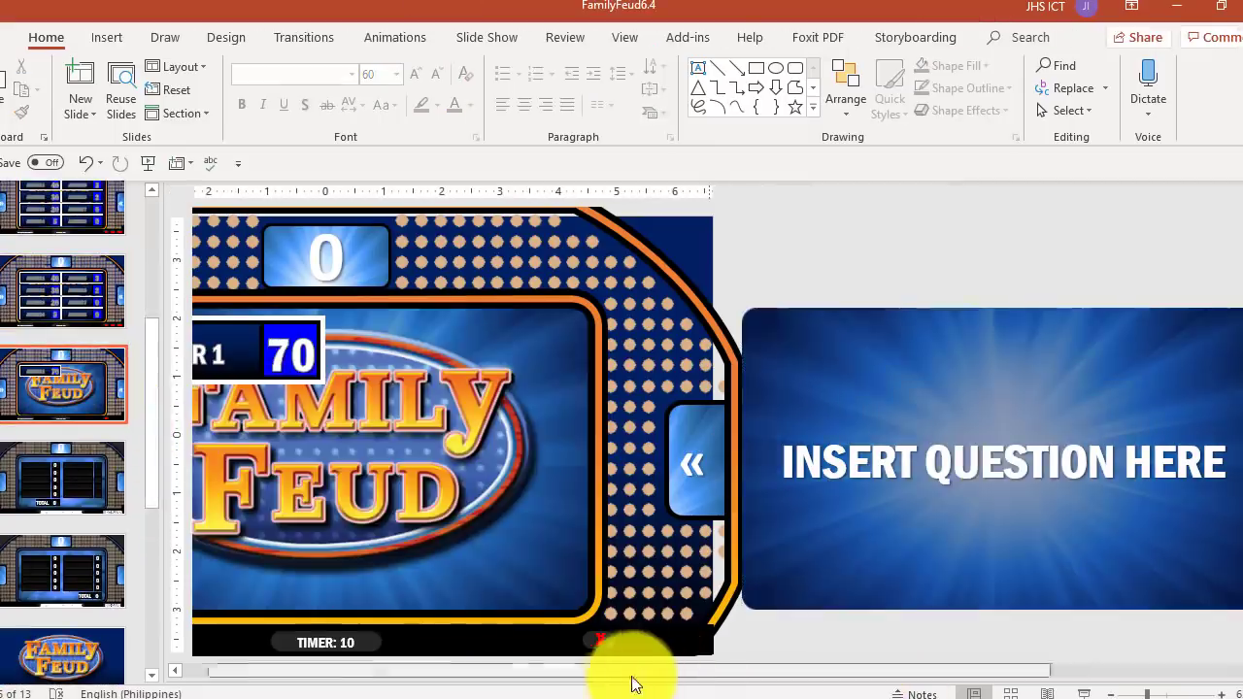
left_click(629, 670)
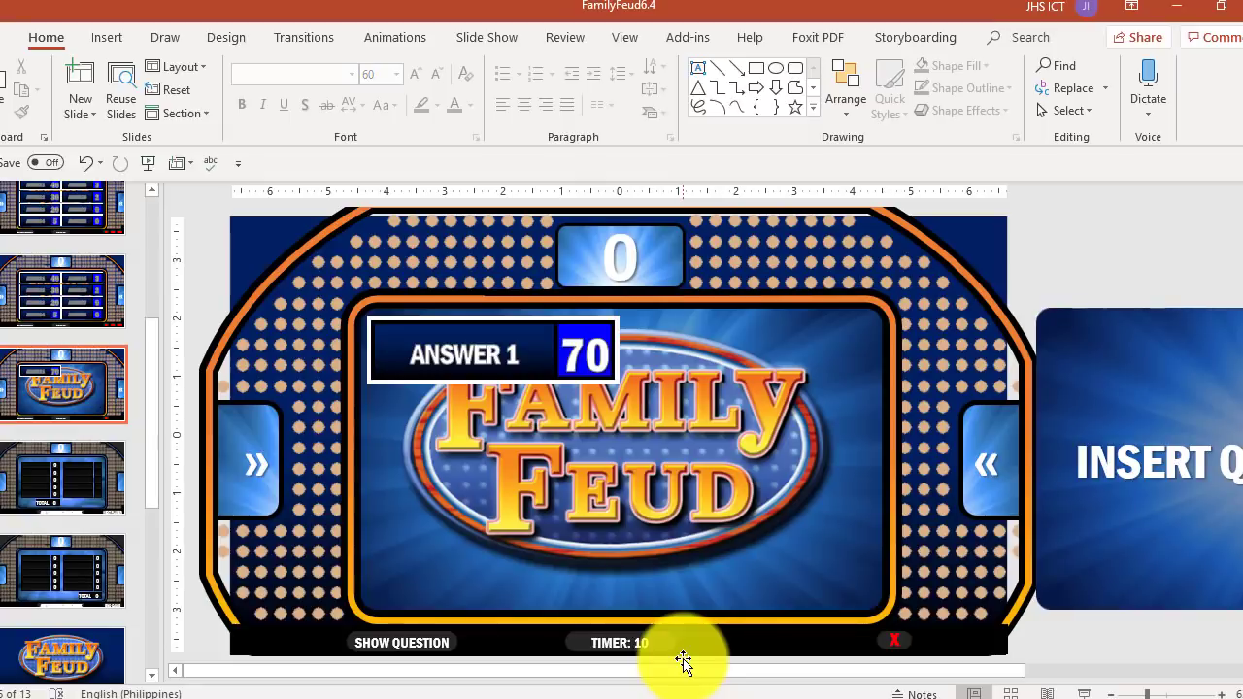
Examine the answer boxes on the 20-second Fast Money slide and view the 25-second Fast Money slide.
left_click(60, 457)
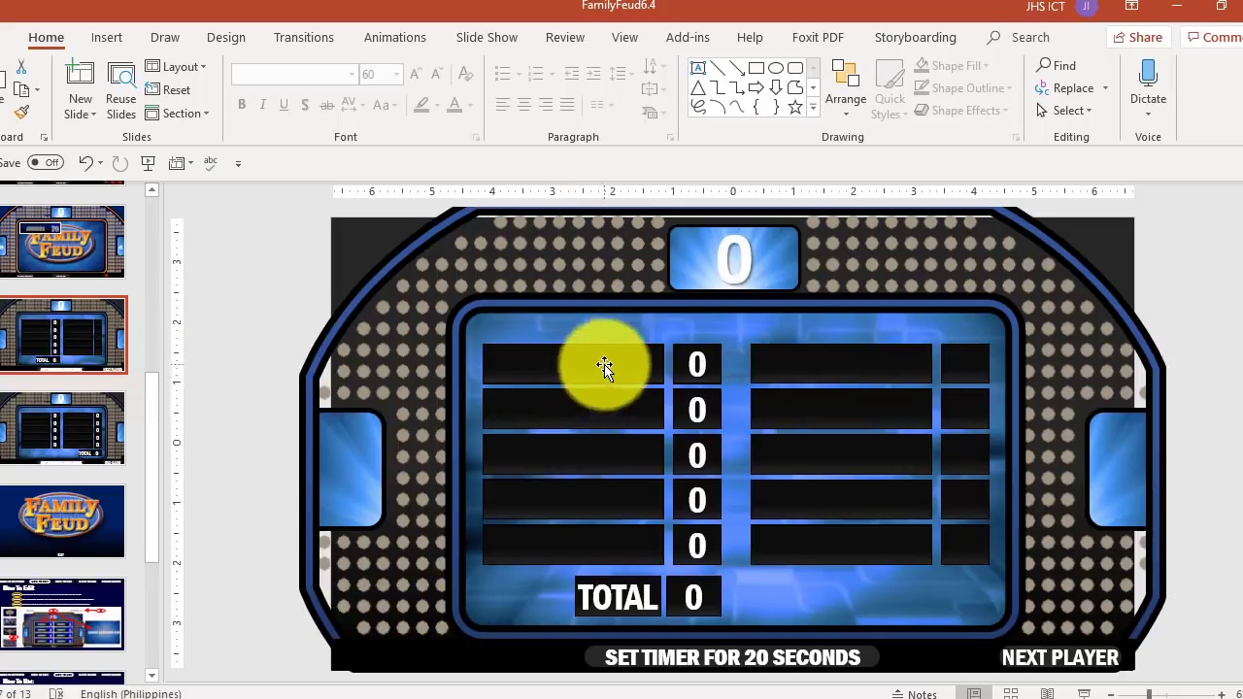
left_click(545, 374)
left_click(555, 410)
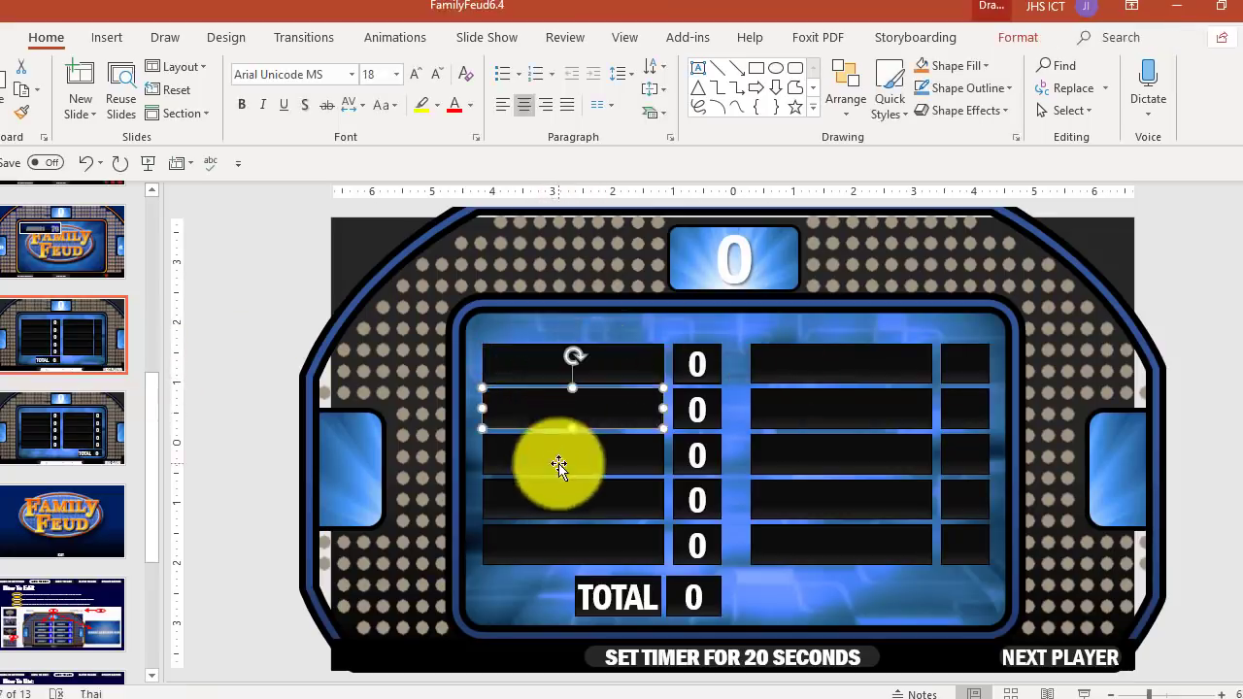
left_click(560, 461)
left_click(569, 547)
left_click(902, 358)
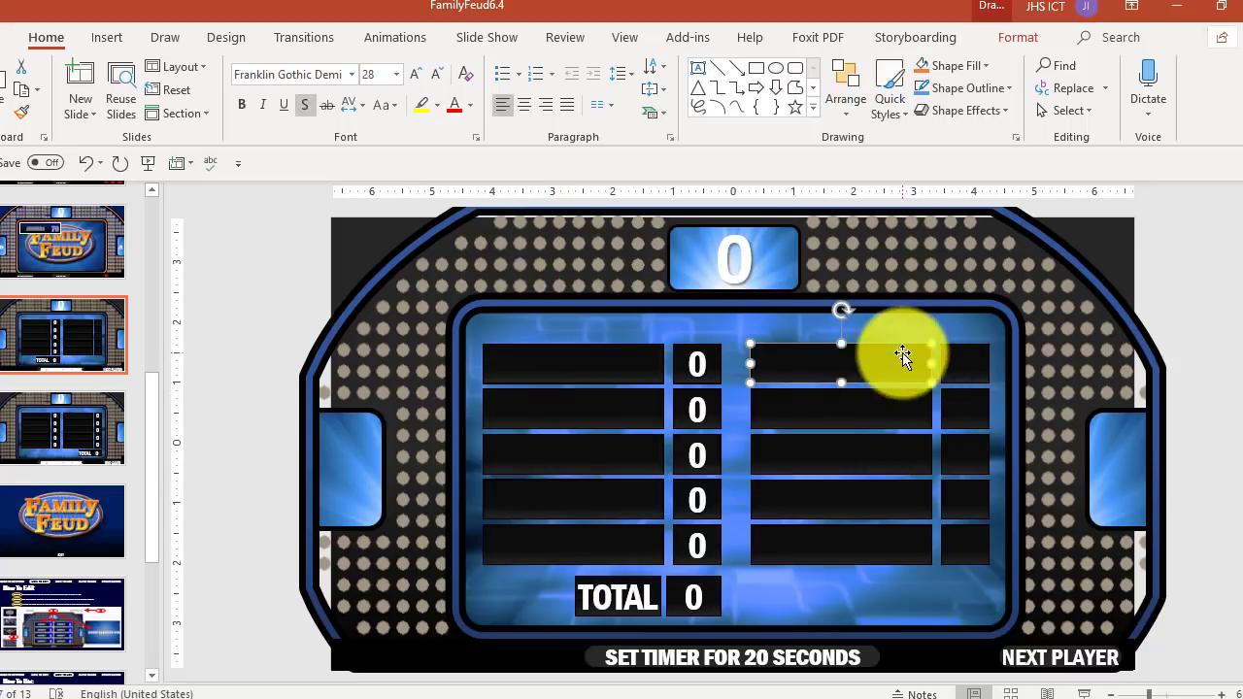
left_click(880, 414)
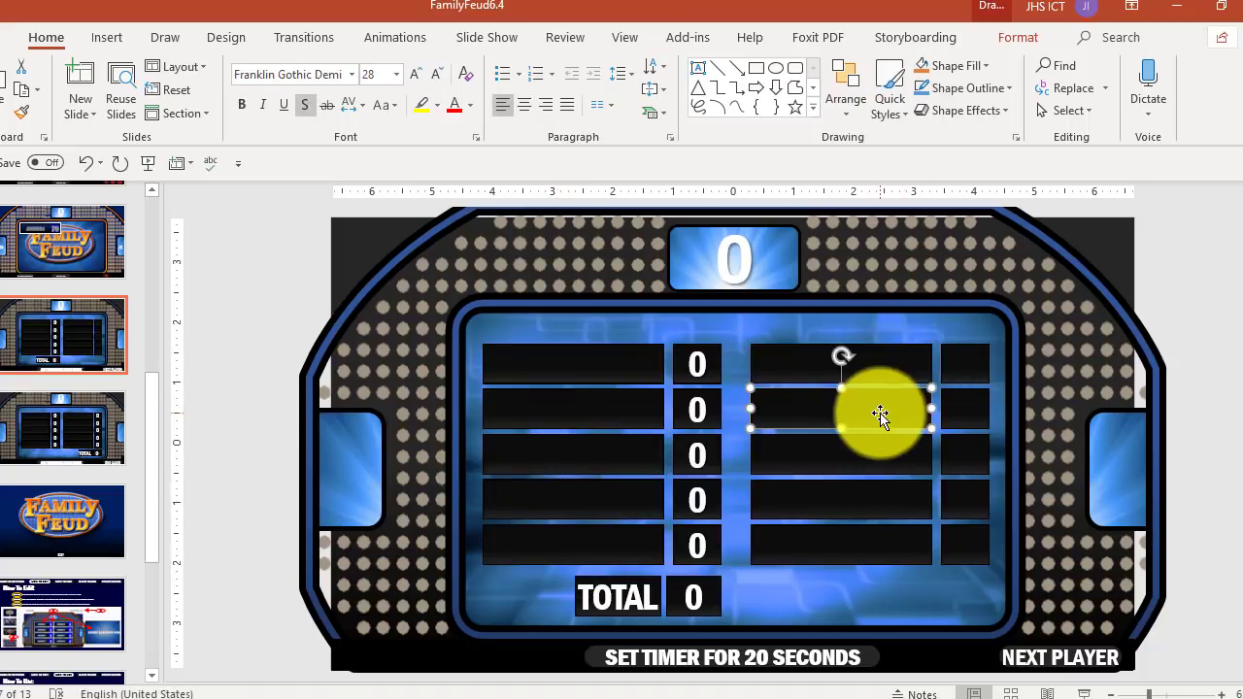
left_click(863, 455)
left_click(850, 514)
left_click(850, 546)
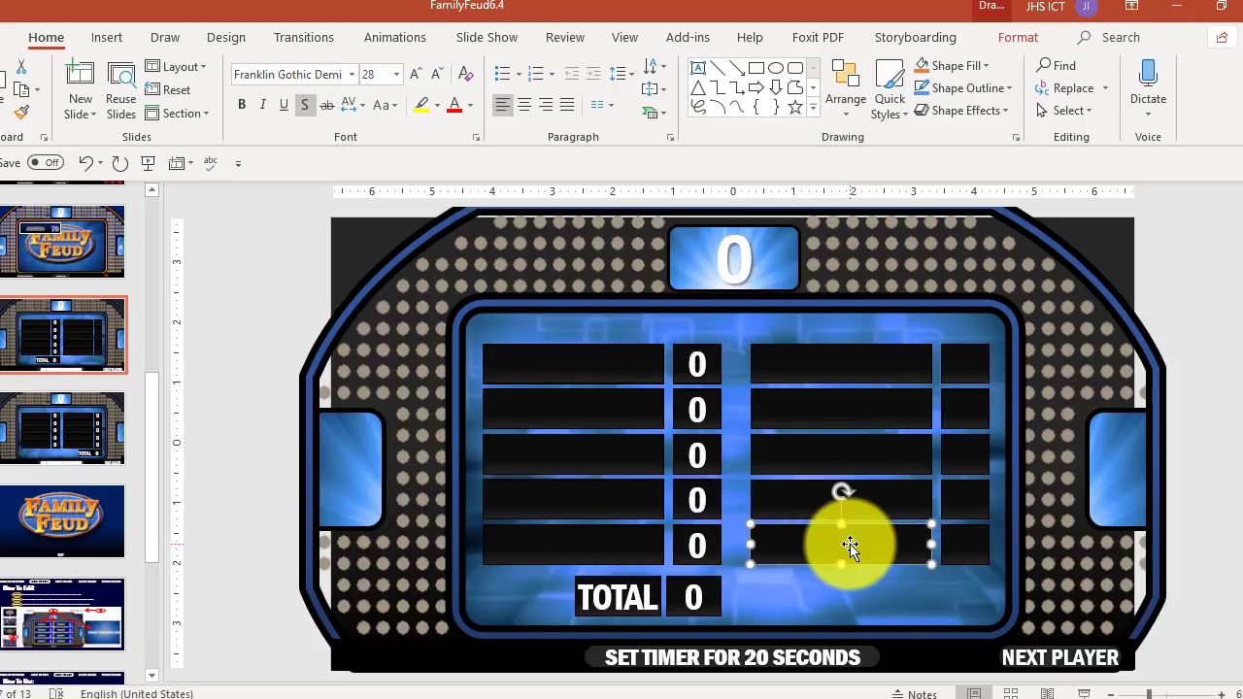
left_click(43, 410)
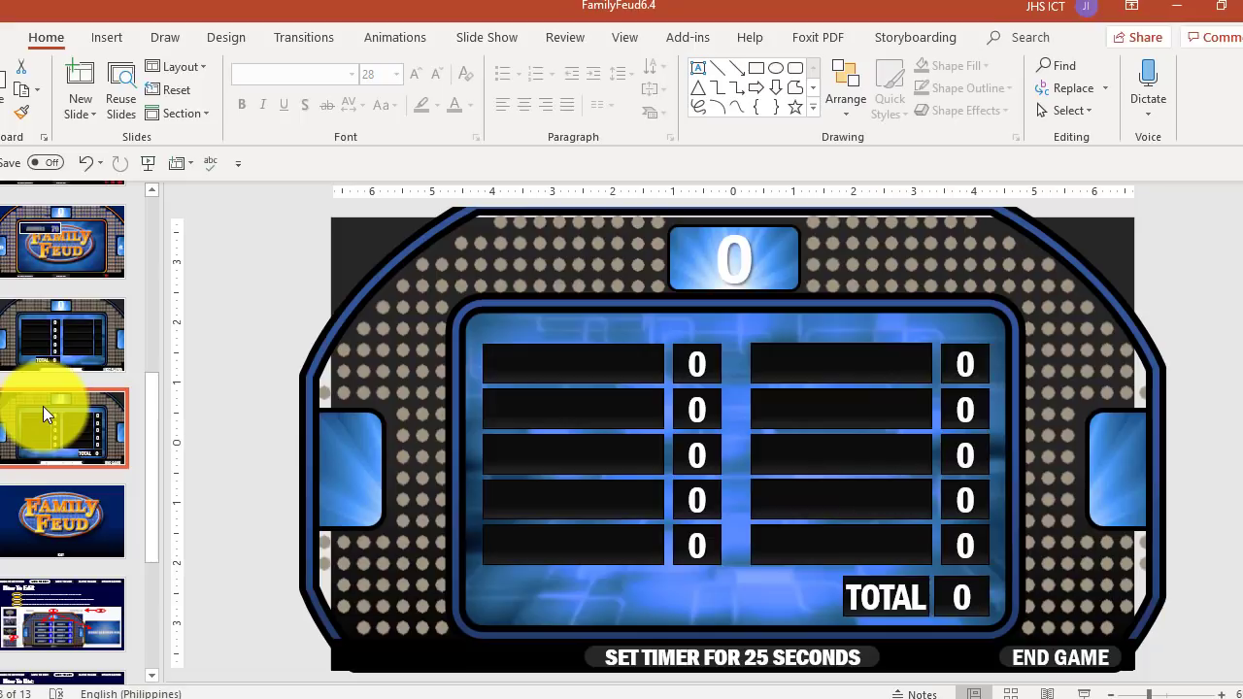
scroll(302, 443, "down", 4)
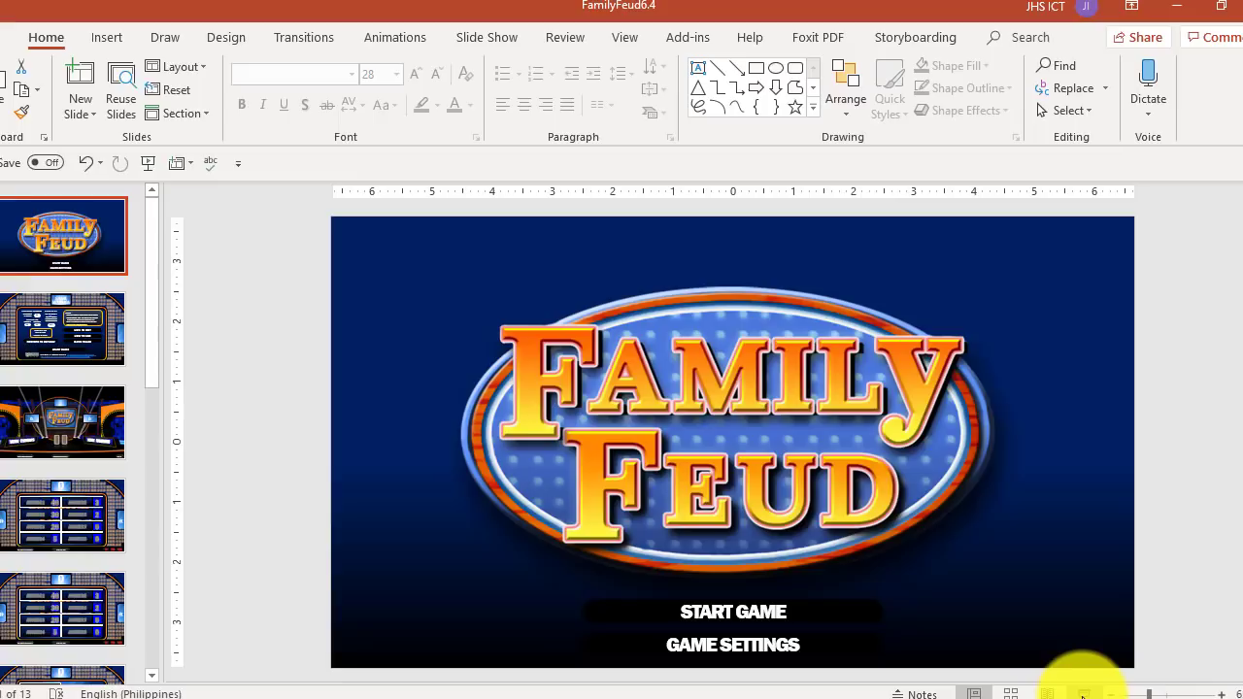
Start the slide show from the title slide, view the Game Settings screen and return to the title screen.
left_click(1082, 695)
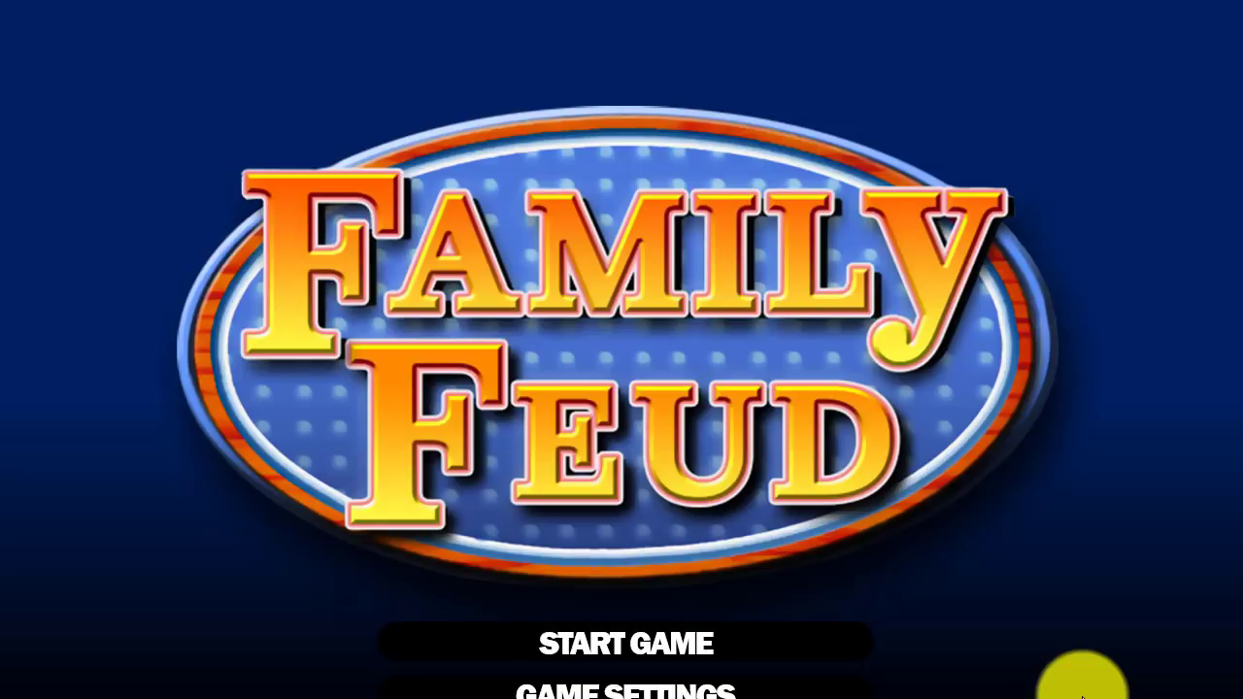
key("XF86AudioRaiseVolume")
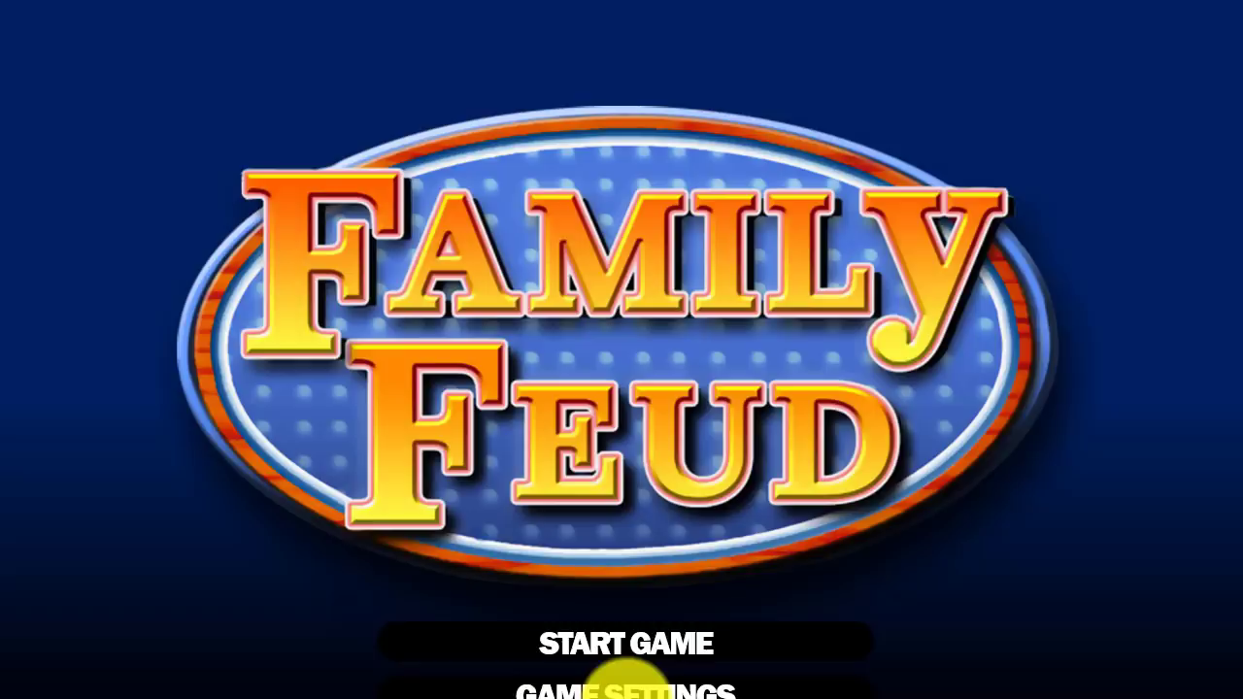
left_click(629, 680)
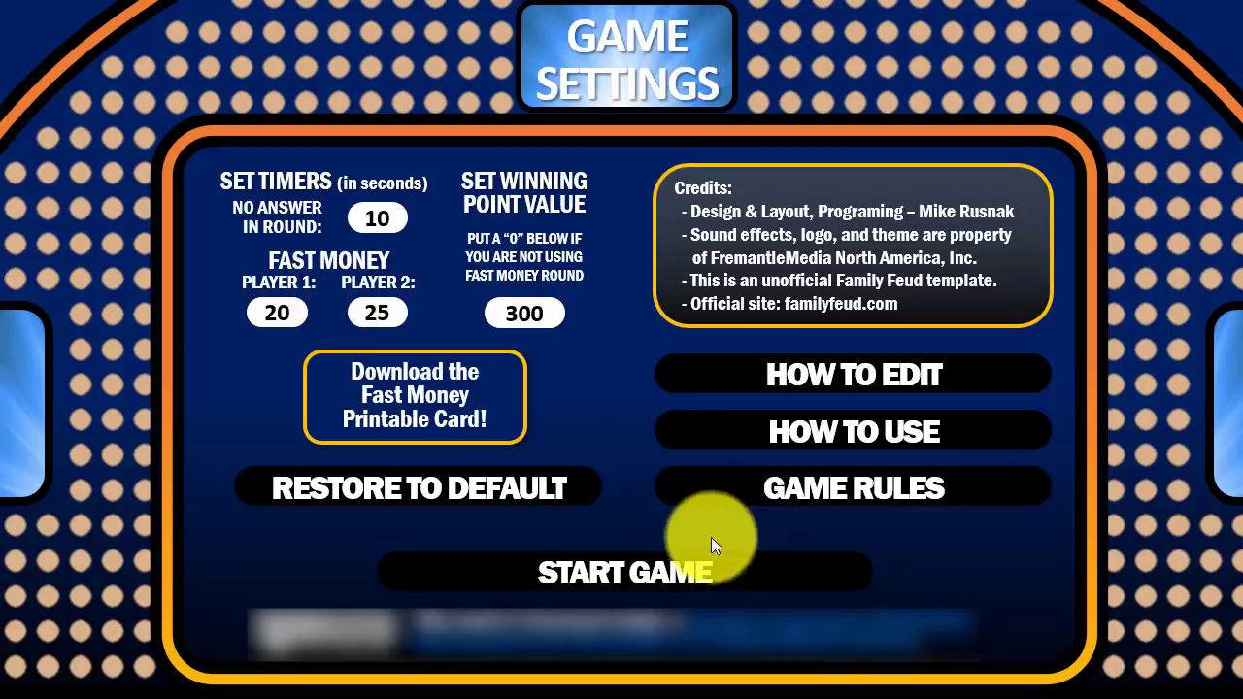
left_click(653, 575)
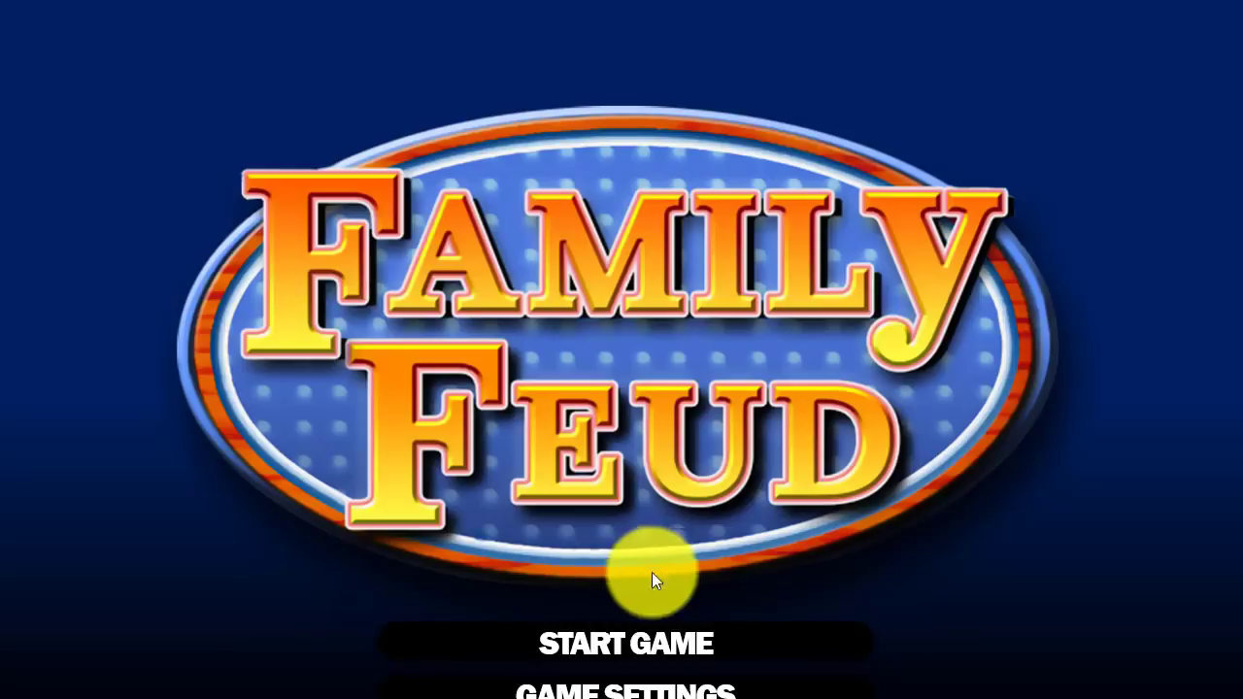
Start the game with the teams named Team Payaman and Team Horror.
left_click(646, 648)
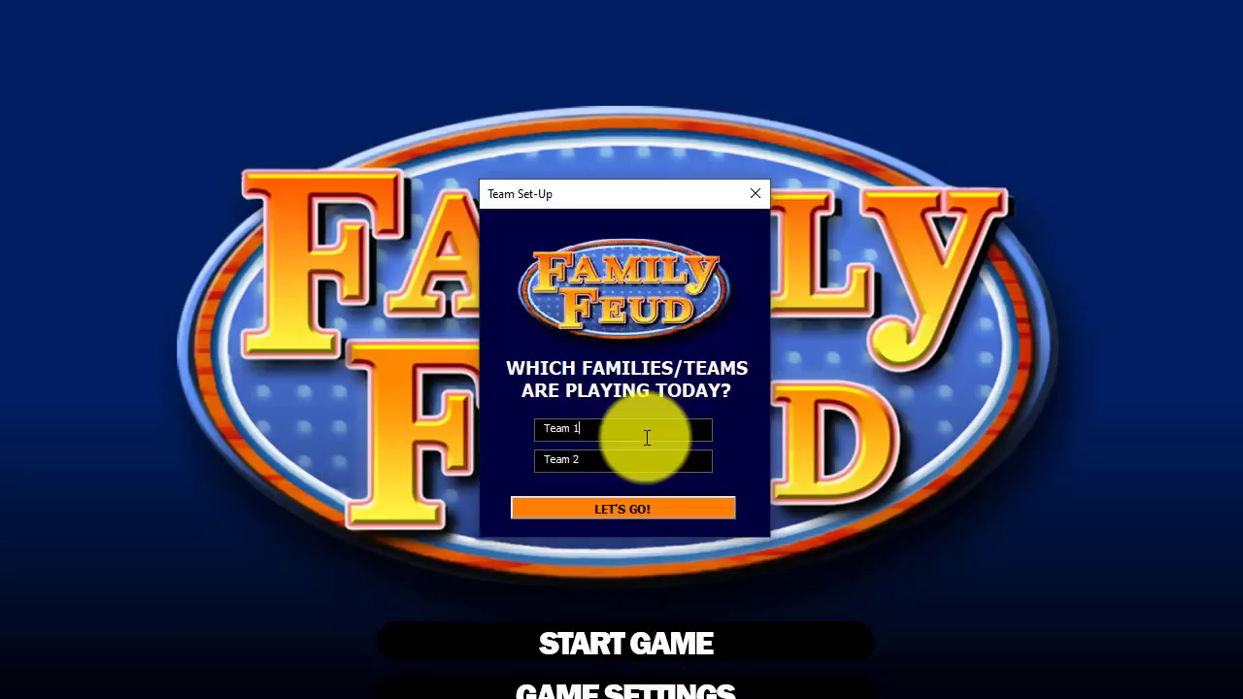
left_click(620, 431)
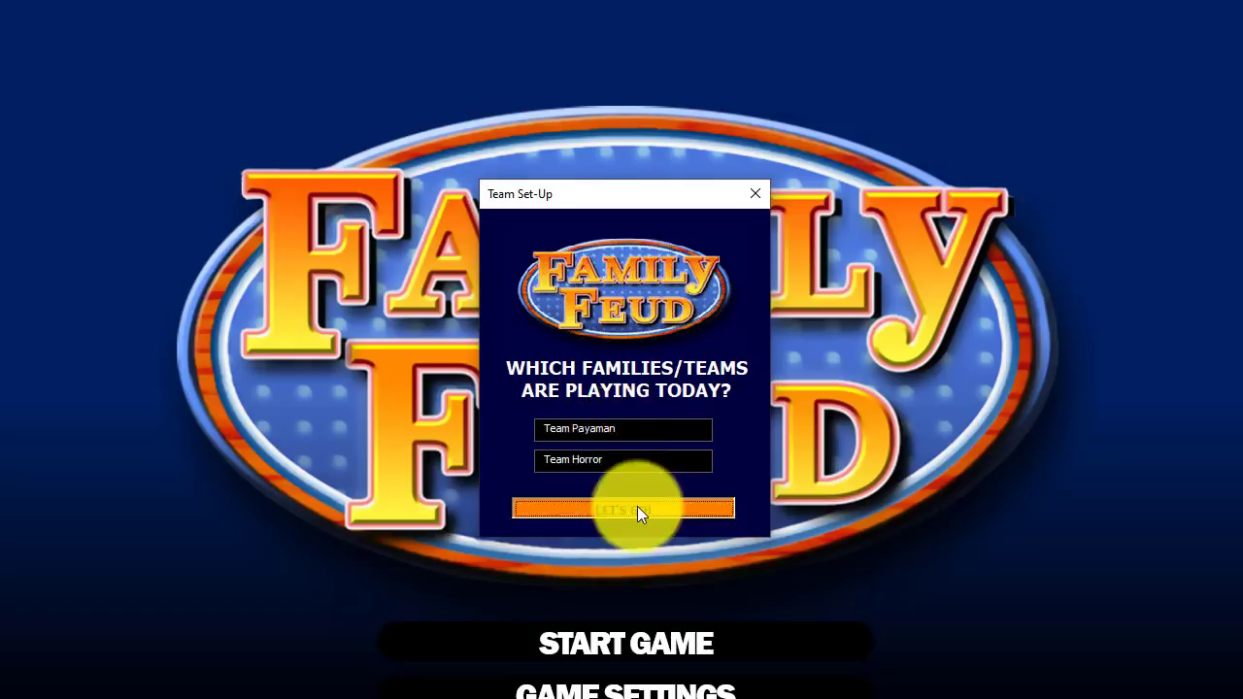
left_click(637, 506)
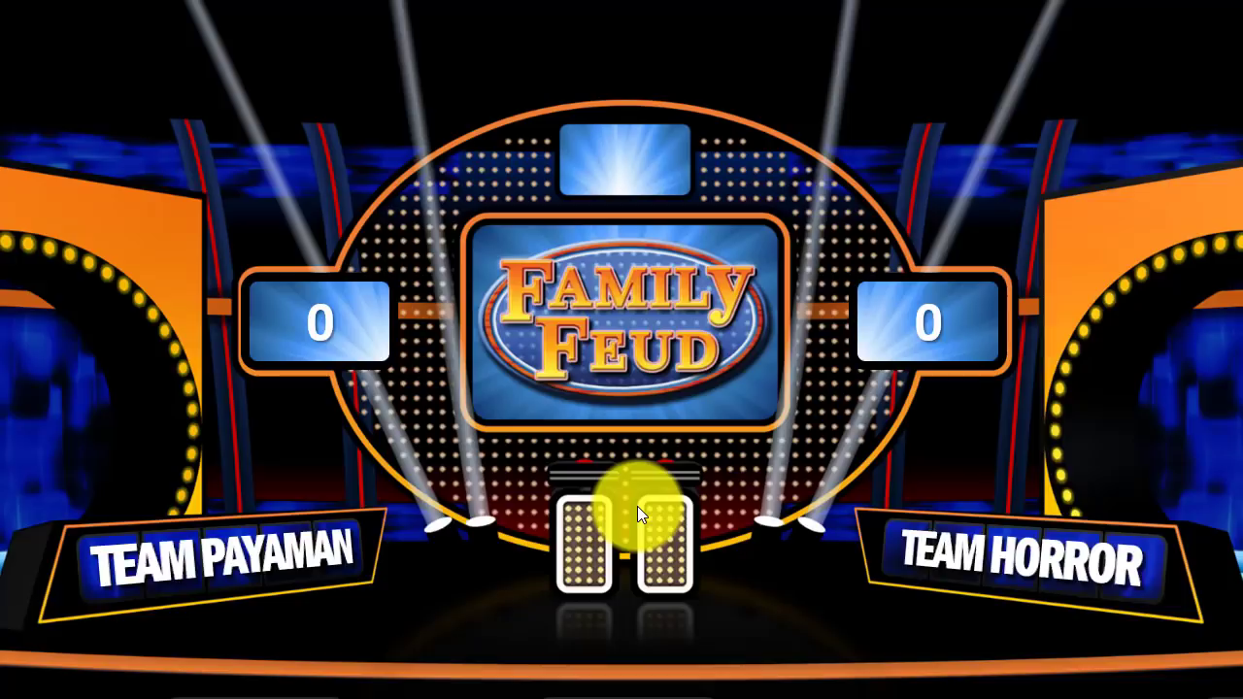
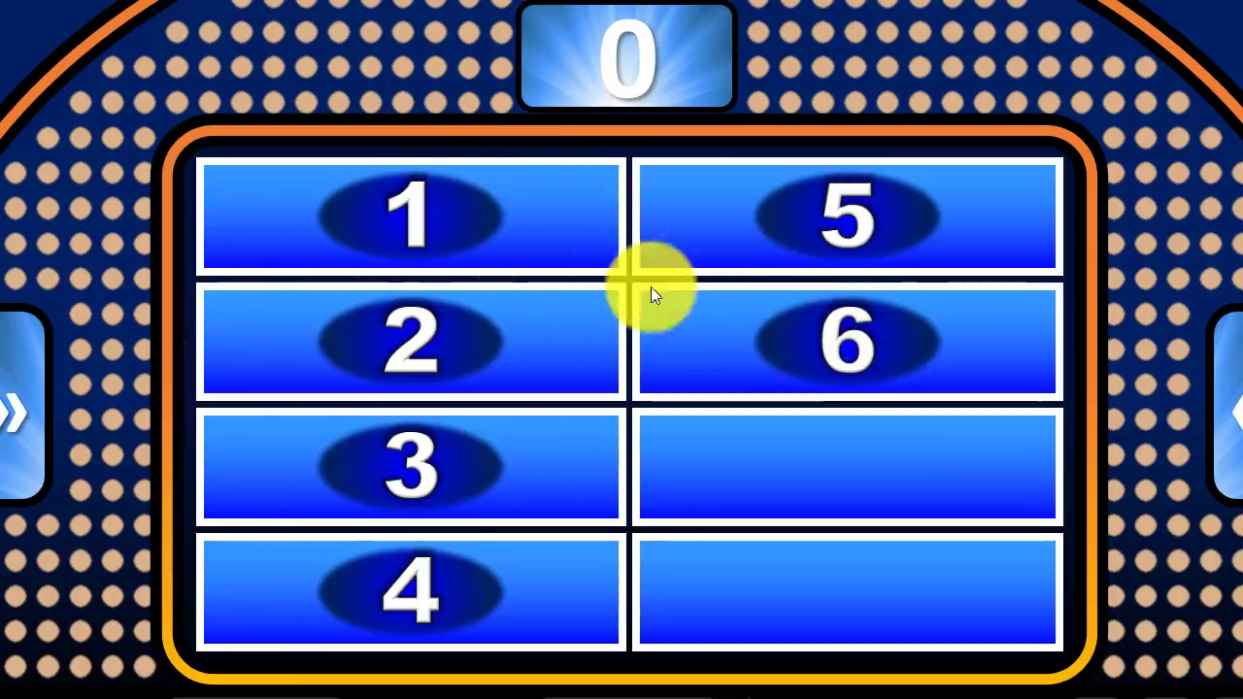
Reveal all six answers on the round's board in the order 6, 2, 4, 5, 3, 1.
left_click(850, 335)
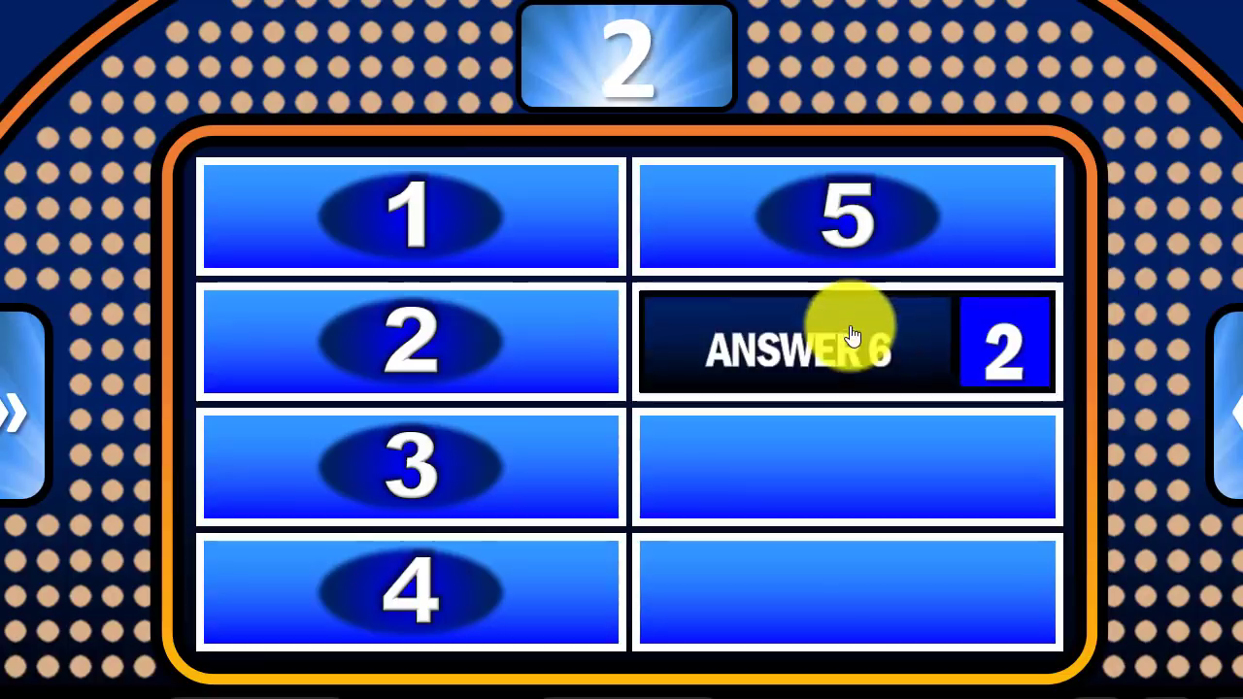
left_click(411, 347)
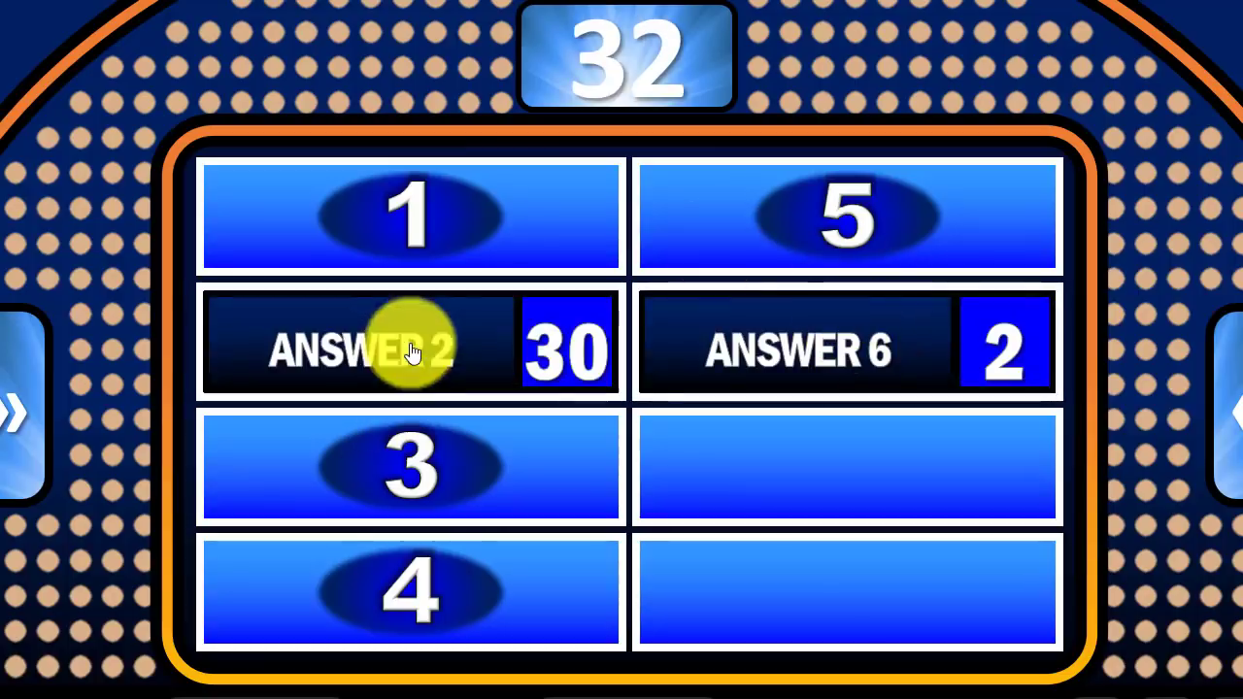
left_click(414, 592)
left_click(839, 211)
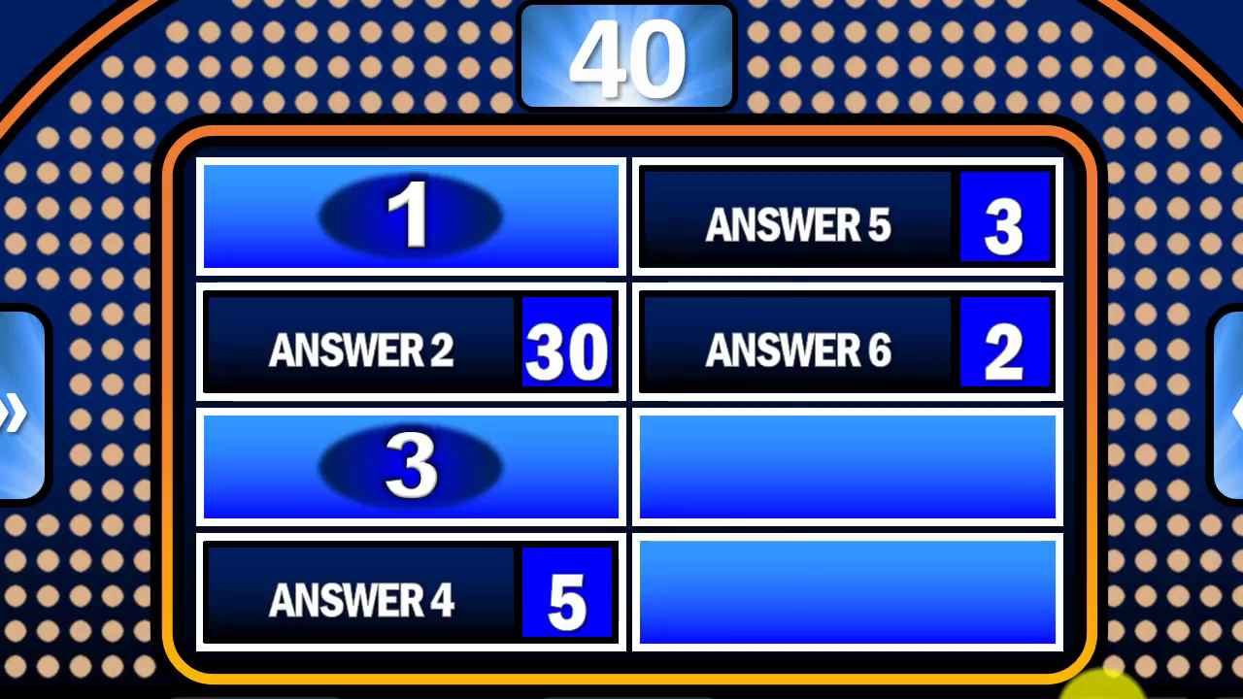
left_click(1107, 685)
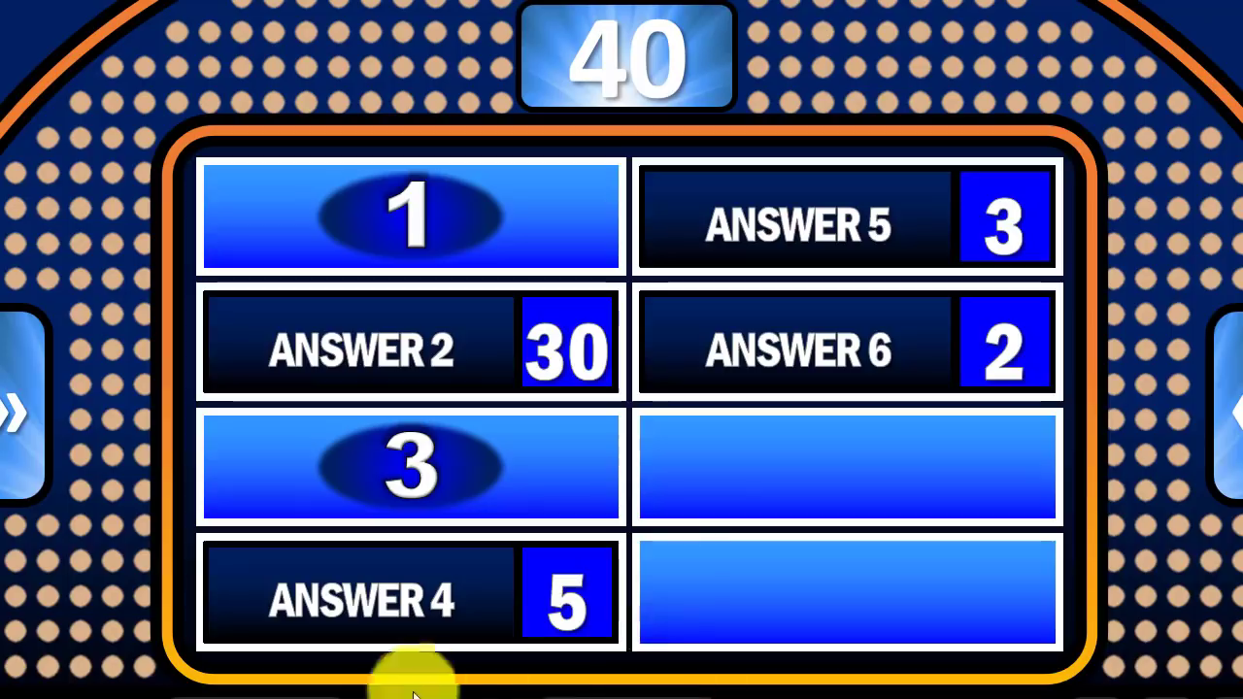
left_click(410, 455)
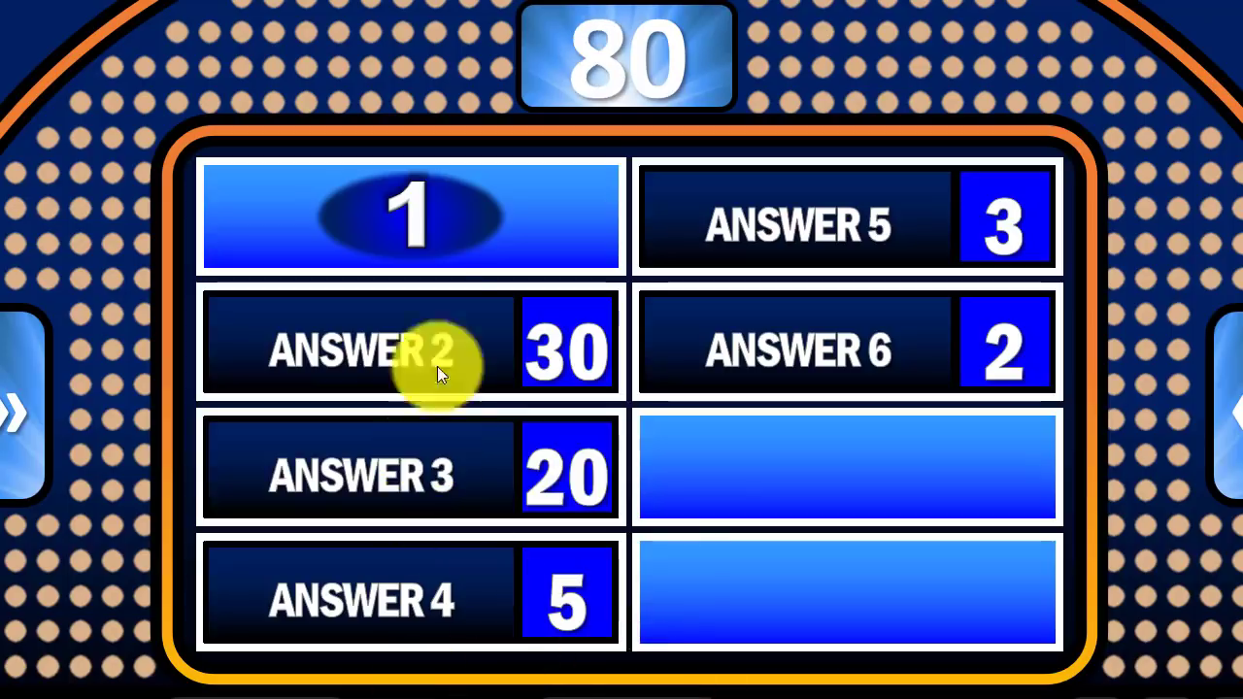
left_click(406, 217)
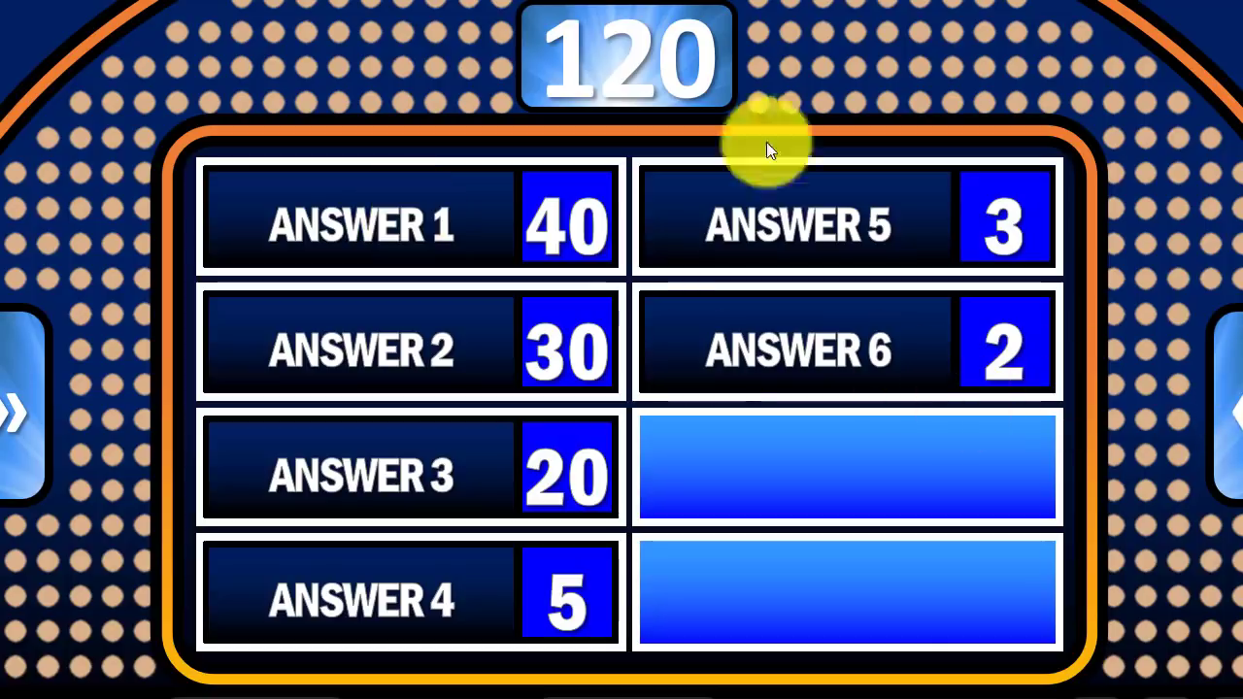
Add the round points to Team Horror's score and hide the team's score panel.
left_click(1226, 403)
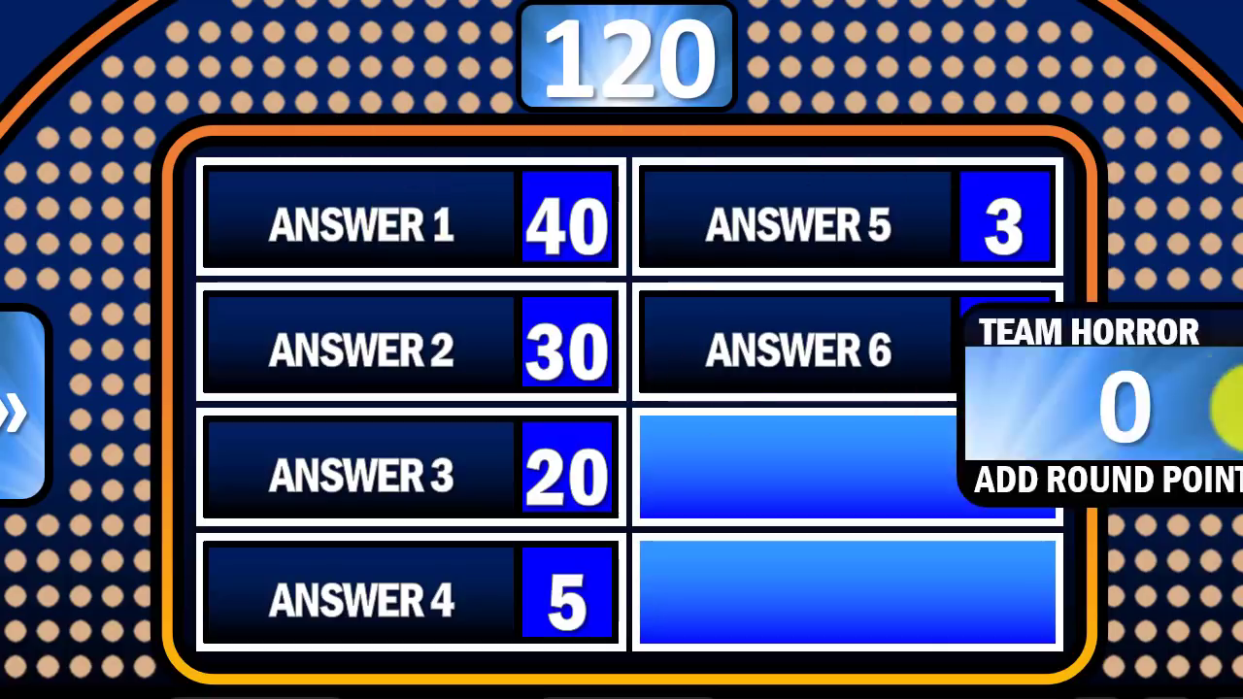
left_click(1121, 411)
left_click(1226, 408)
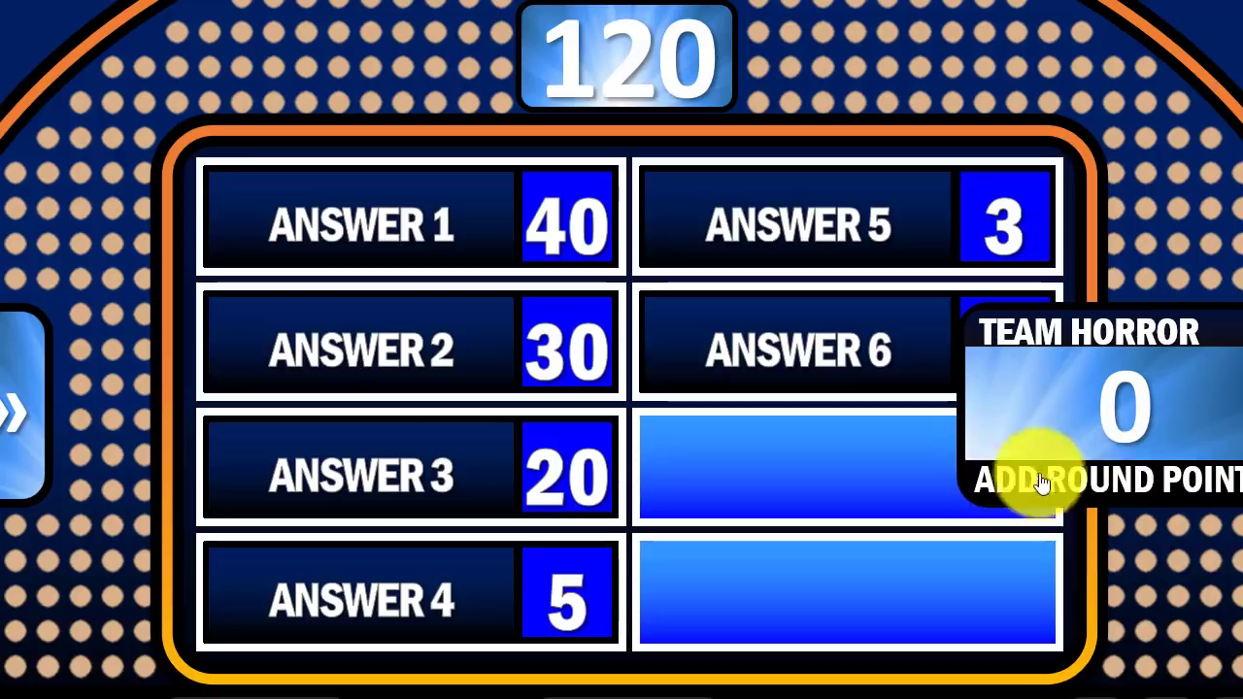
left_click(1136, 479)
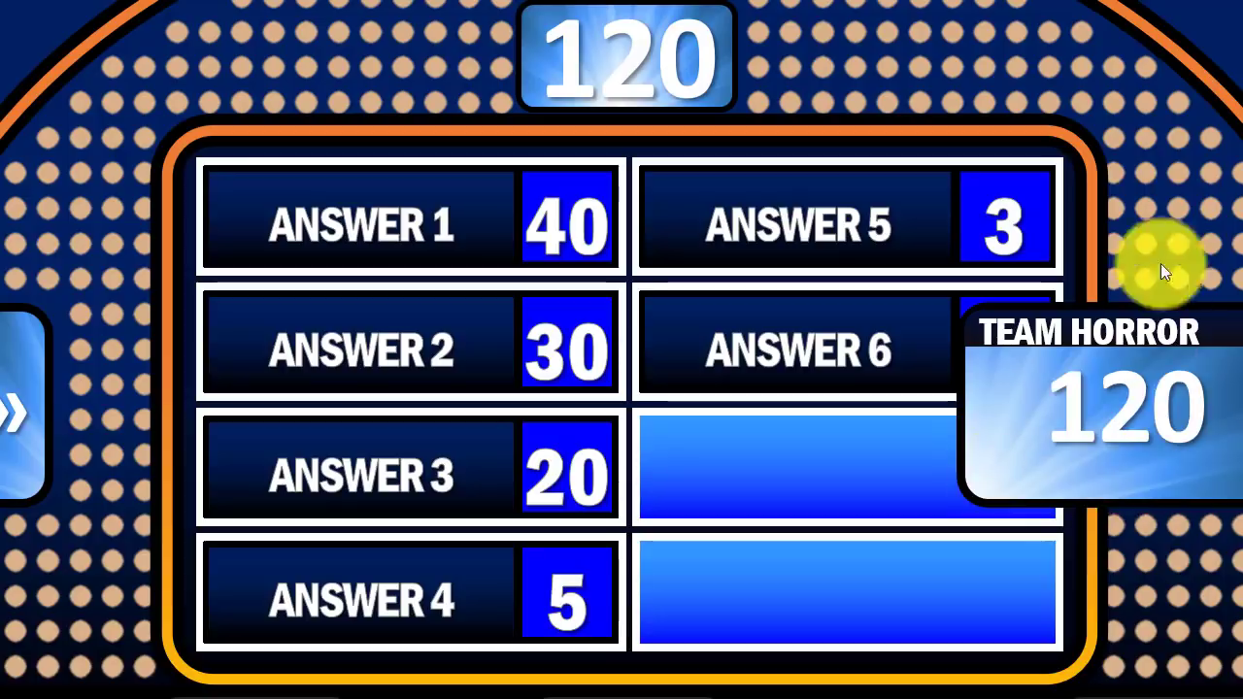
left_click(1222, 353)
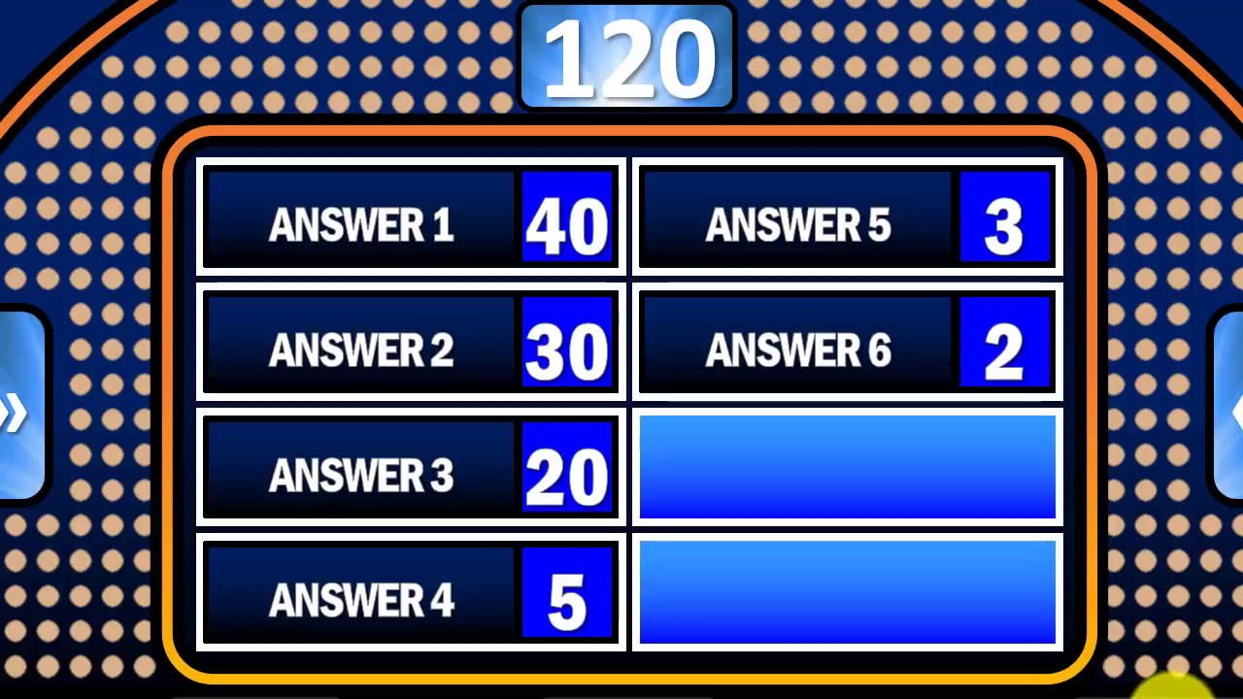
Play the next six-answer round by revealing answers 2 and 5 and awarding the points to Team Payaman.
left_click(1179, 687)
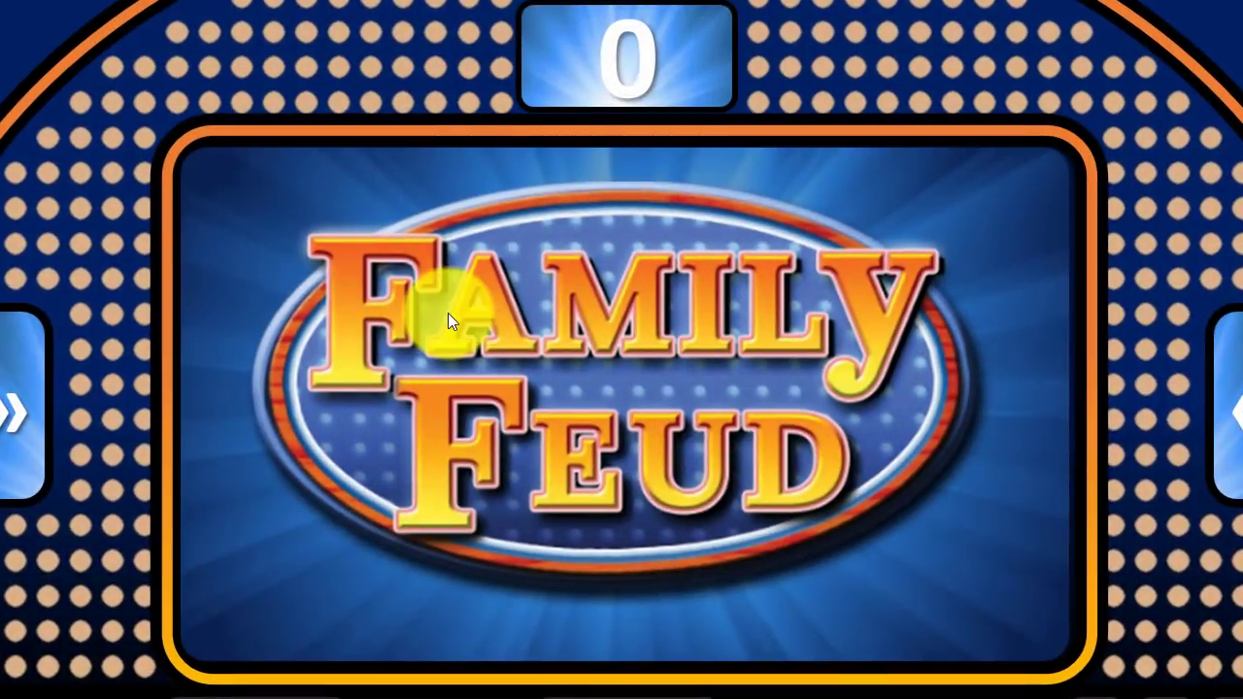
left_click(621, 438)
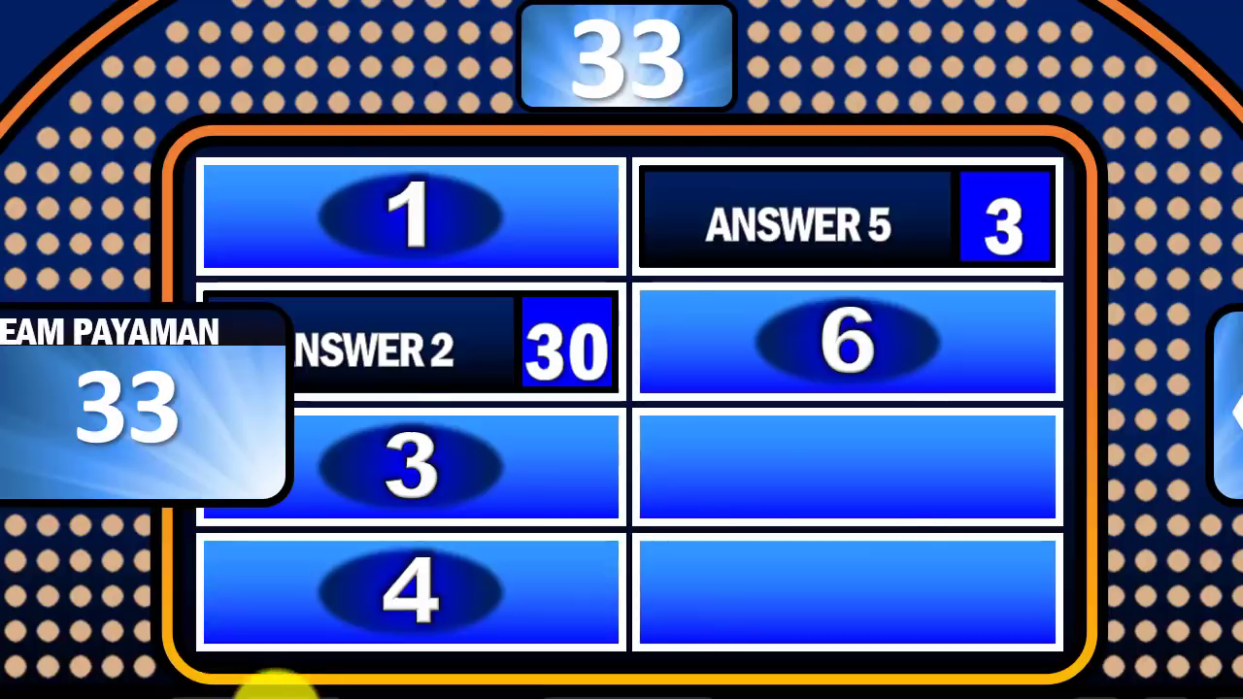
left_click(277, 687)
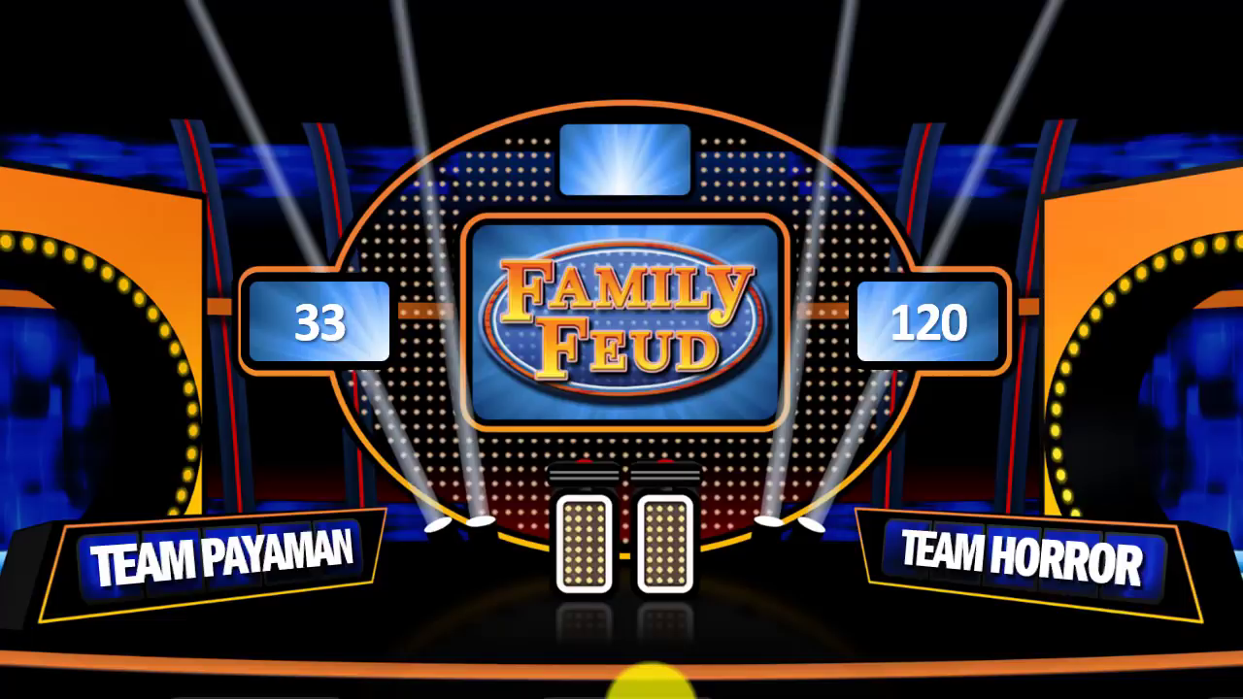
Play the single-answer round by revealing Answer 1 and adding the round points to Team Payaman's score.
left_click(650, 685)
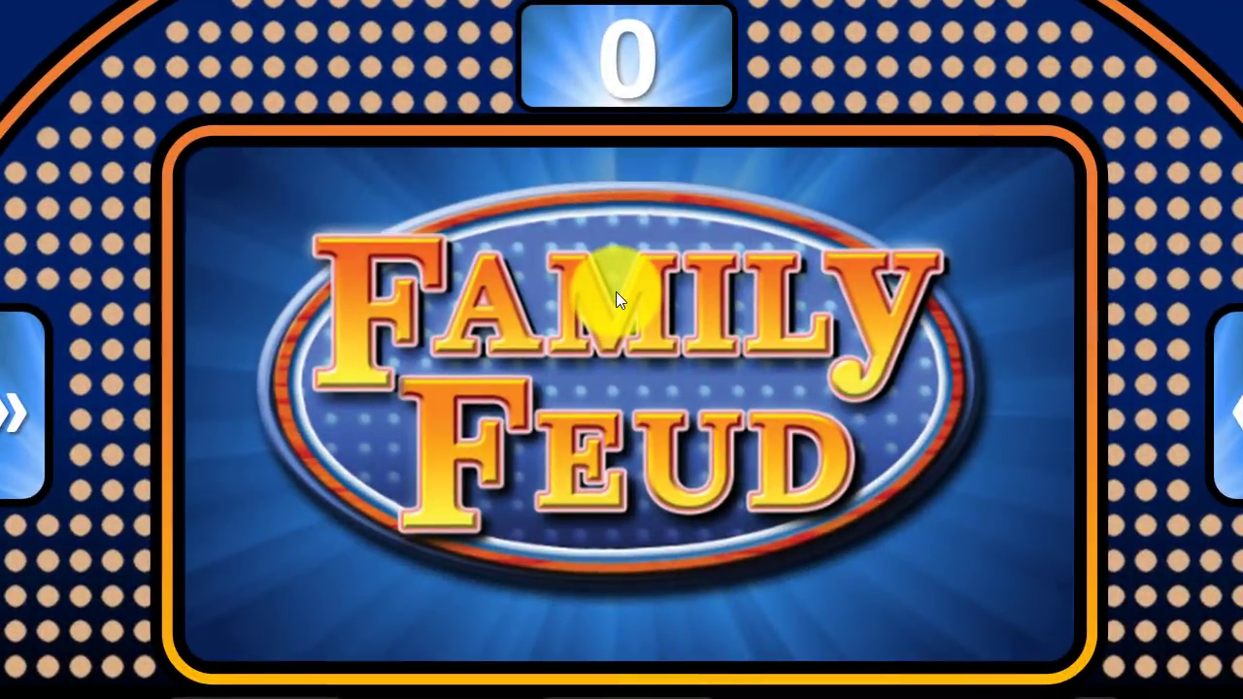
left_click(615, 291)
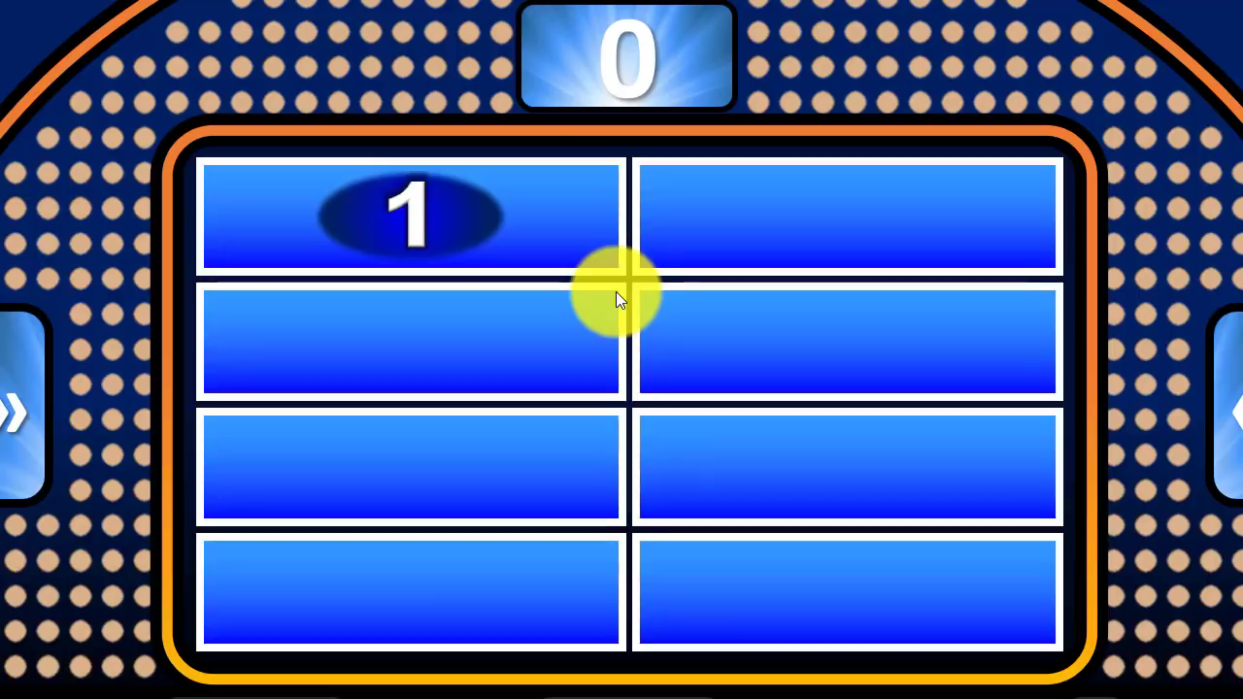
left_click(449, 227)
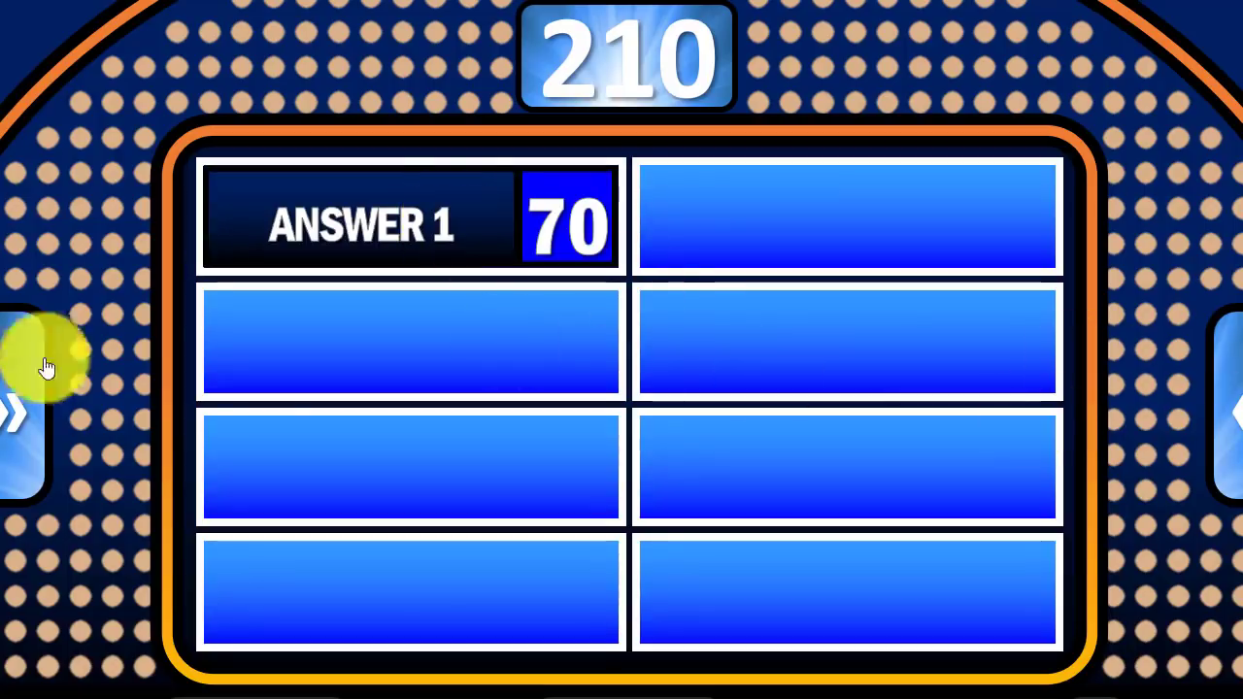
left_click(12, 411)
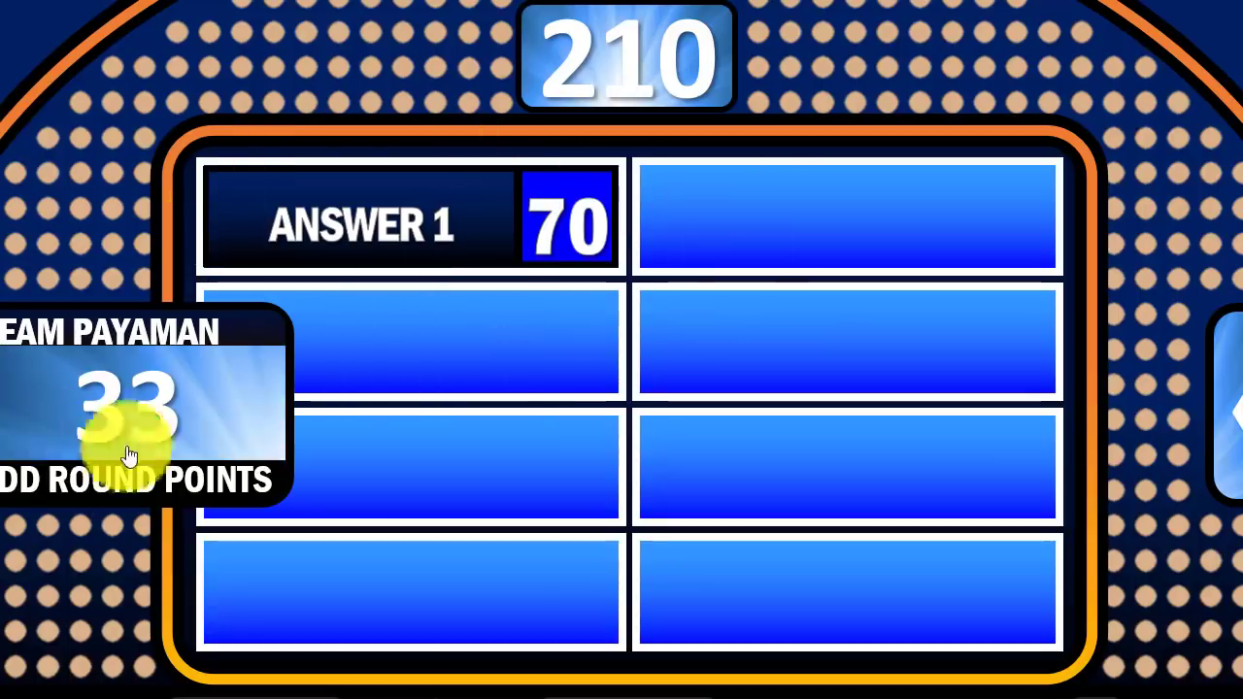
left_click(70, 482)
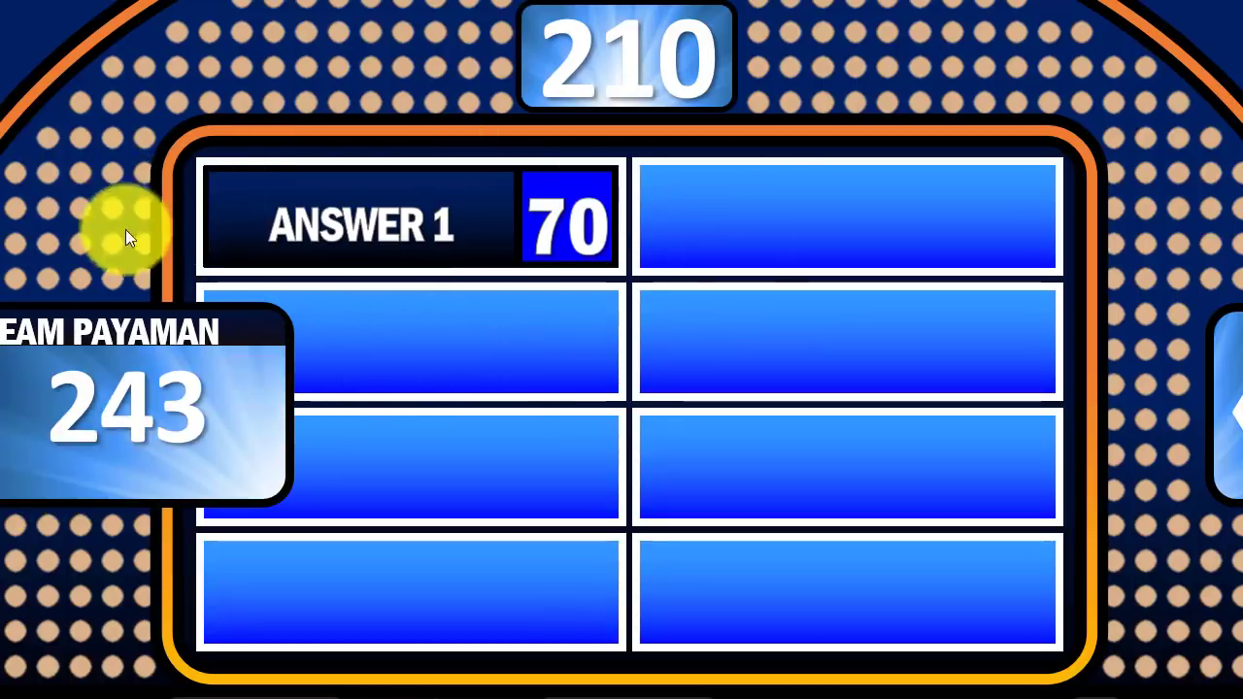
left_click(118, 402)
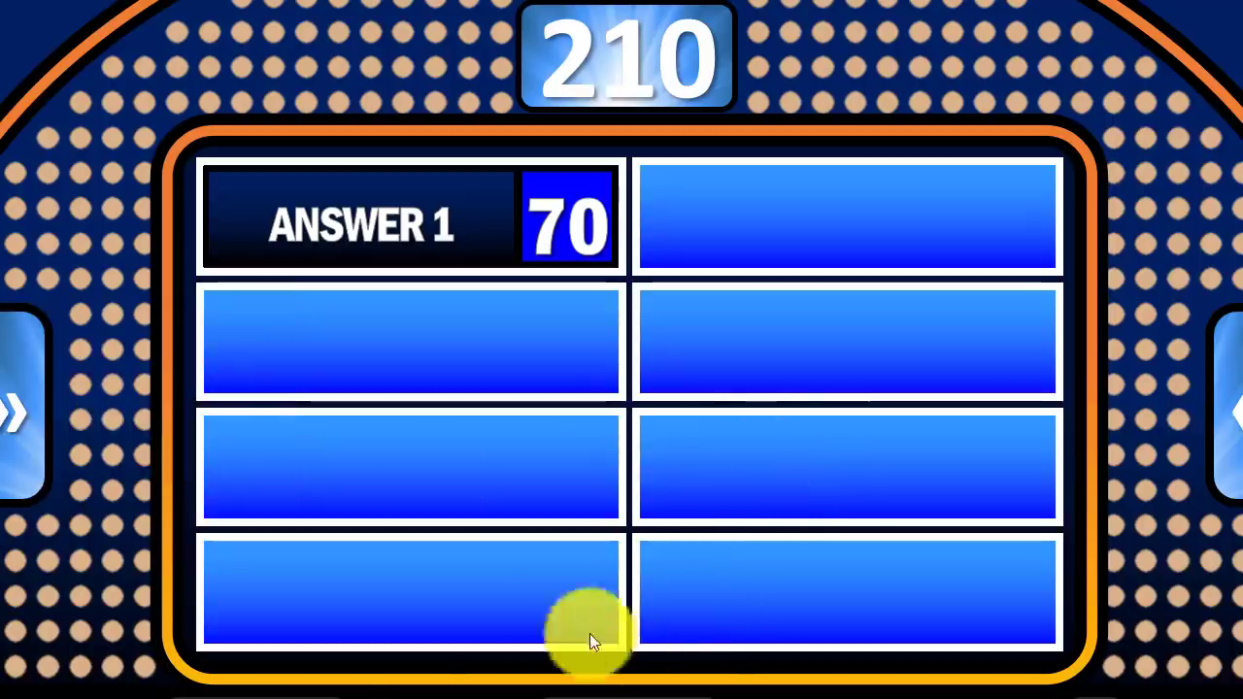
Leave the round through the stage and title screens and end the slide show.
left_click(309, 691)
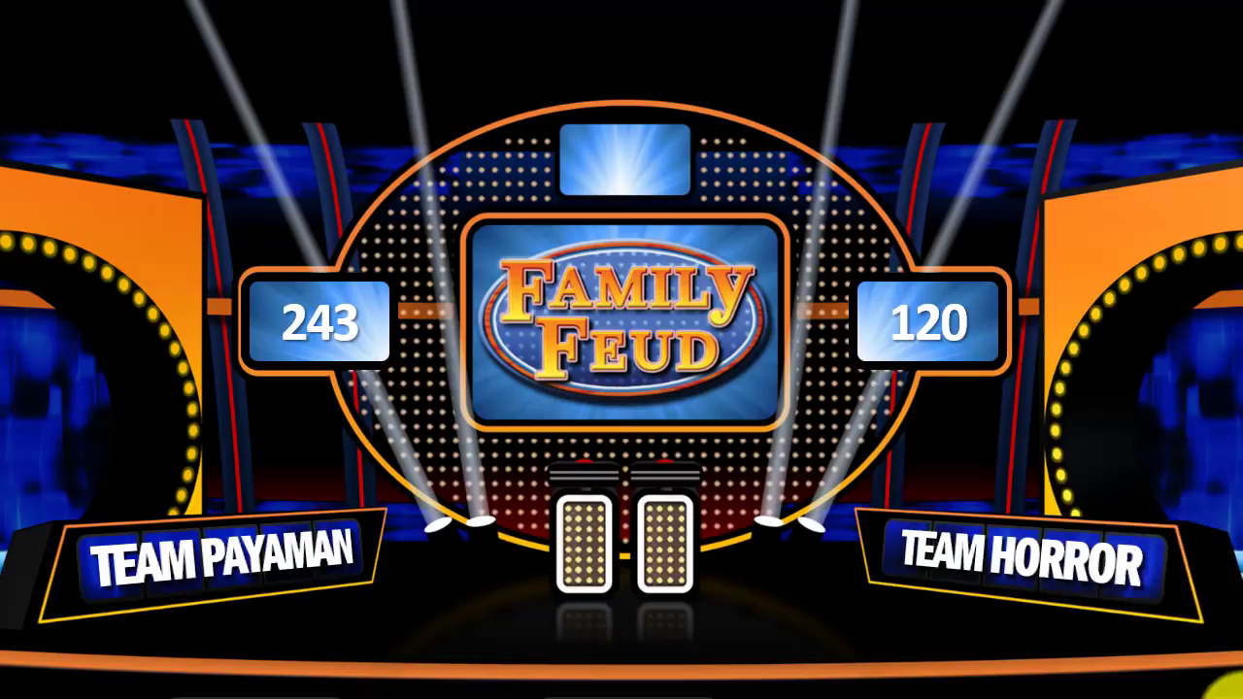
left_click(1223, 690)
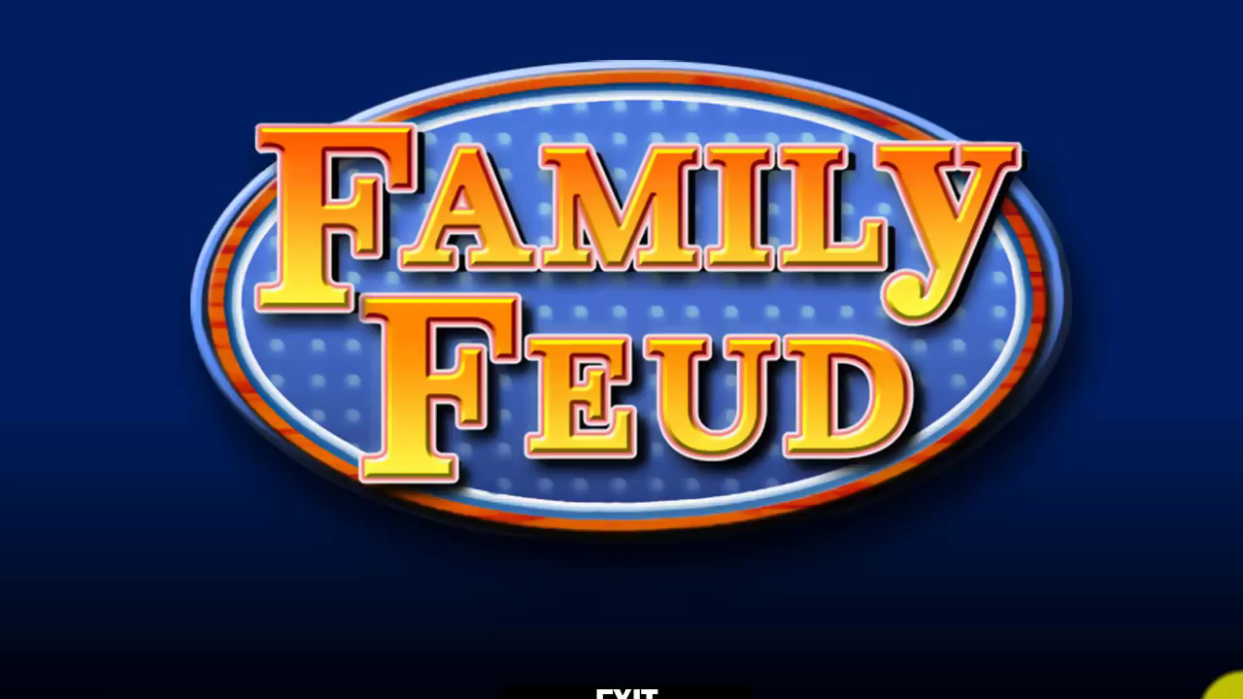
key("Escape")
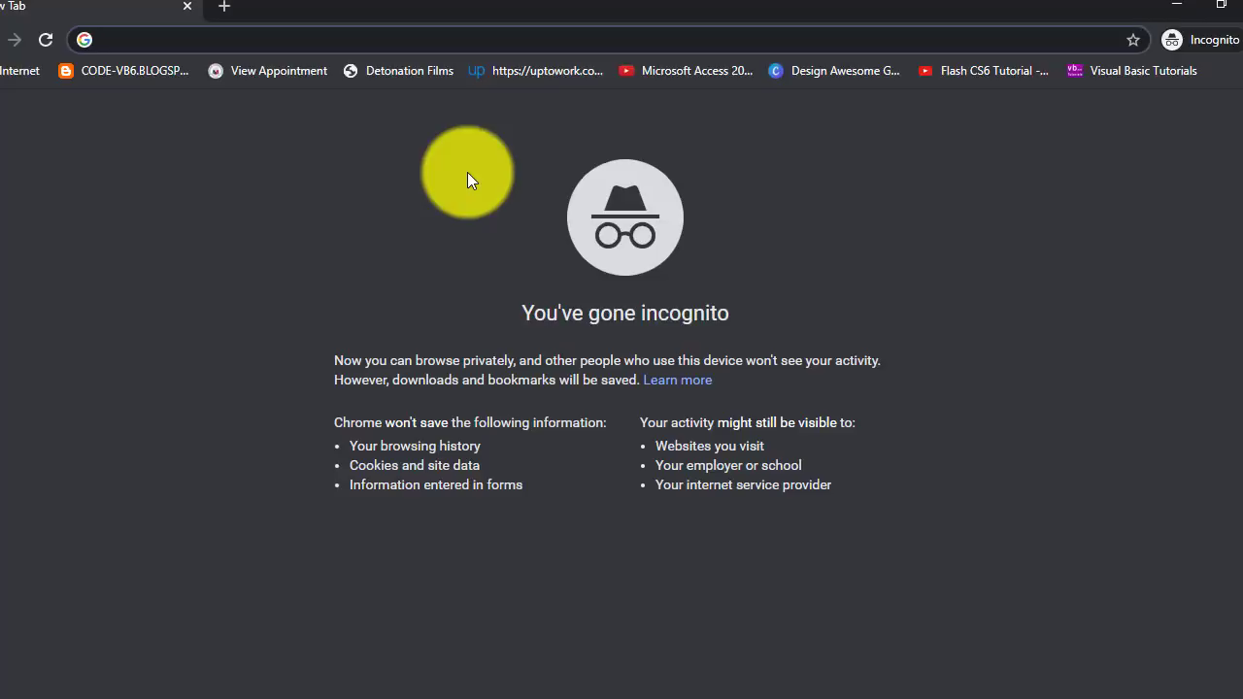
type("https://www.rusnakcreative.com/gameshows")
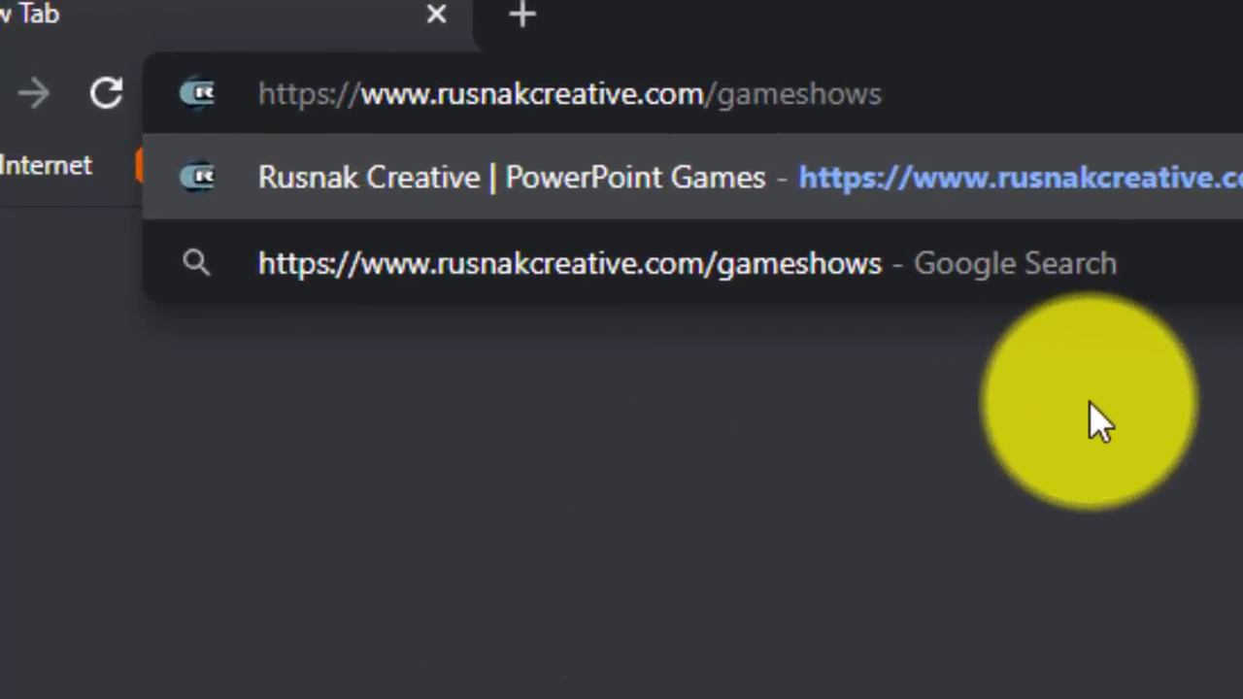
key("Return")
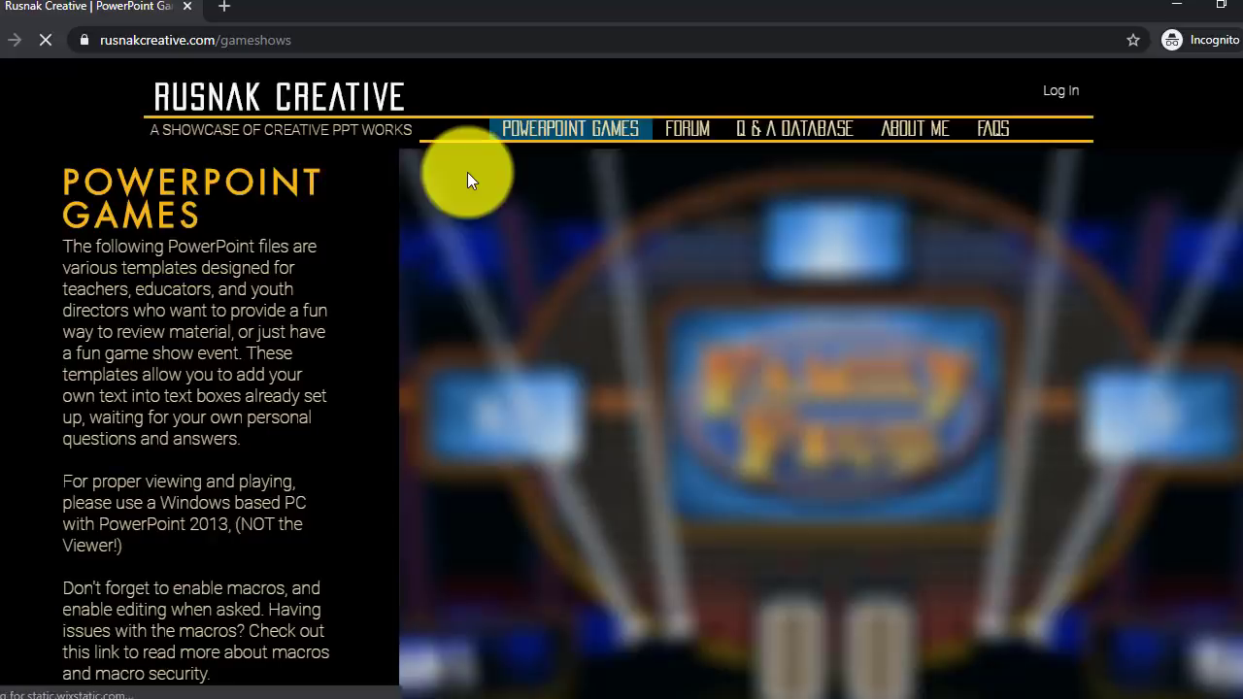
scroll(881, 375, "down", 10)
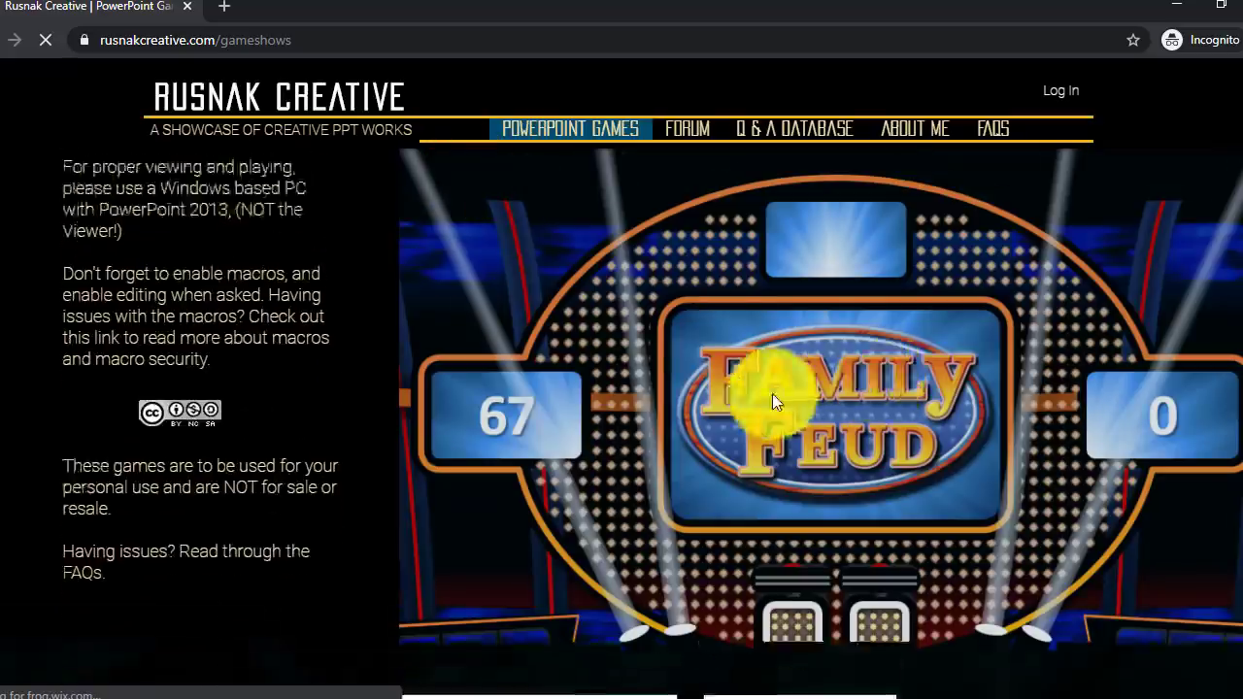
scroll(1015, 412, "up", 1)
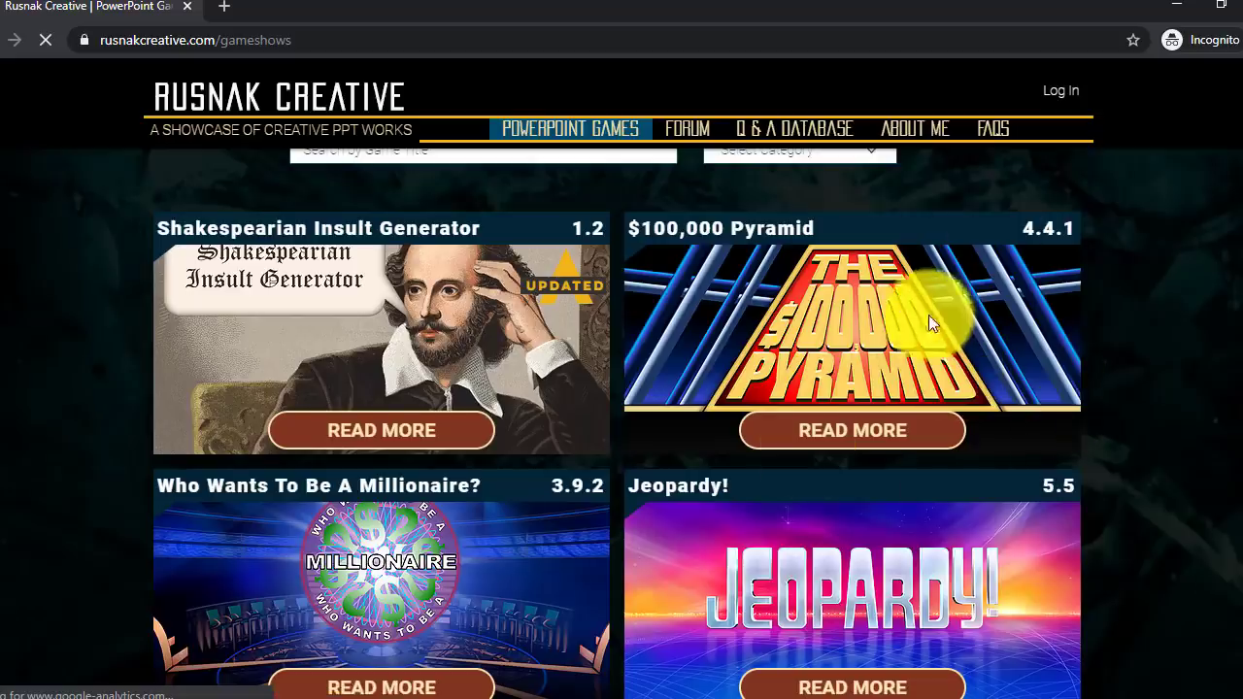
scroll(916, 358, "down", 2)
scroll(963, 350, "down", 7)
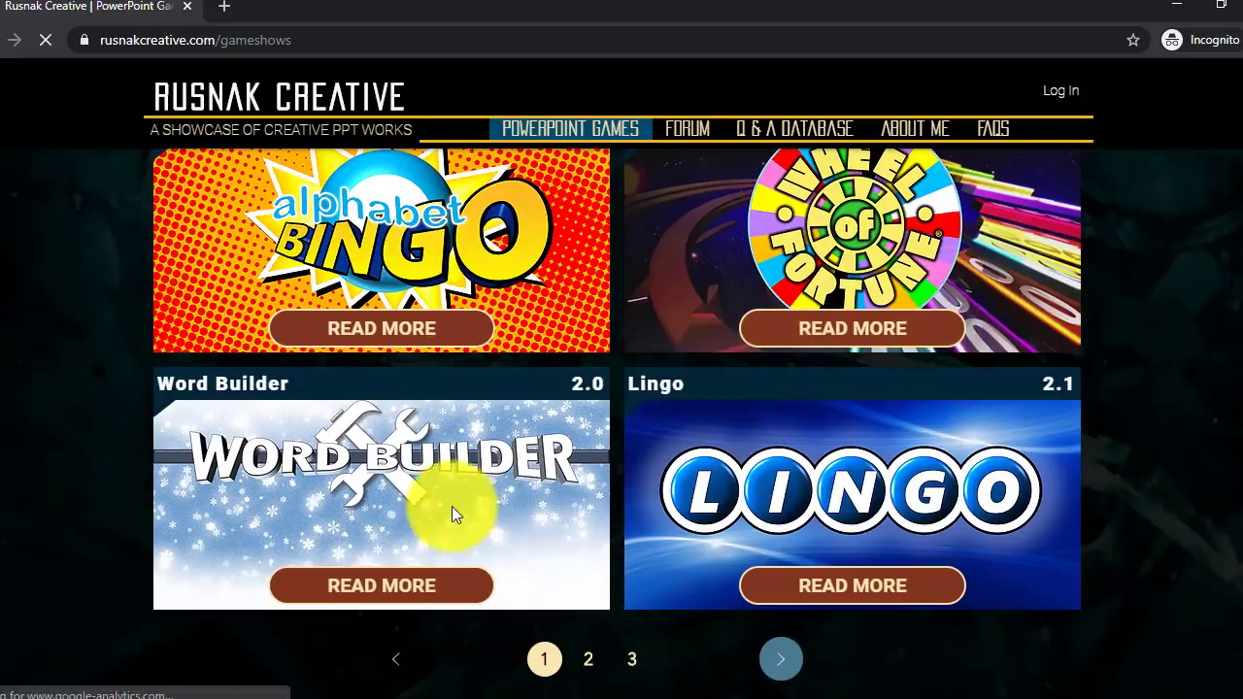
scroll(481, 518, "down", 1)
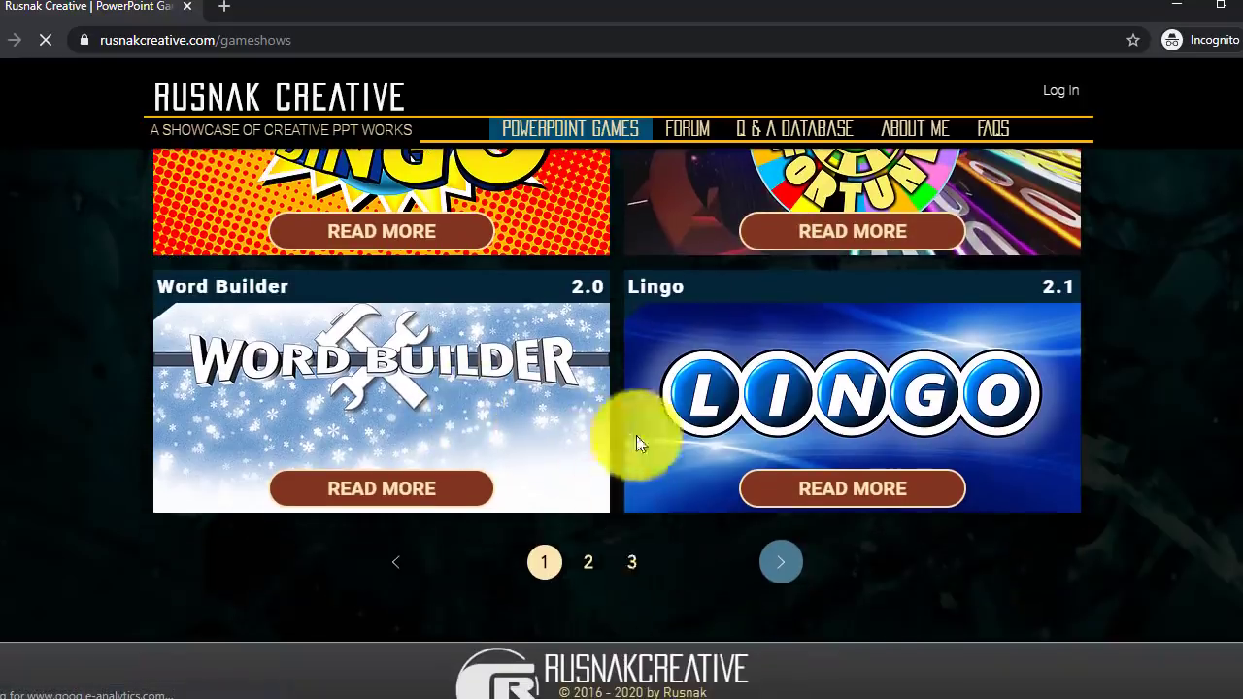
Open page 2 of the PowerPoint games list and examine the Family Feud entry and the other templates on it.
left_click(592, 568)
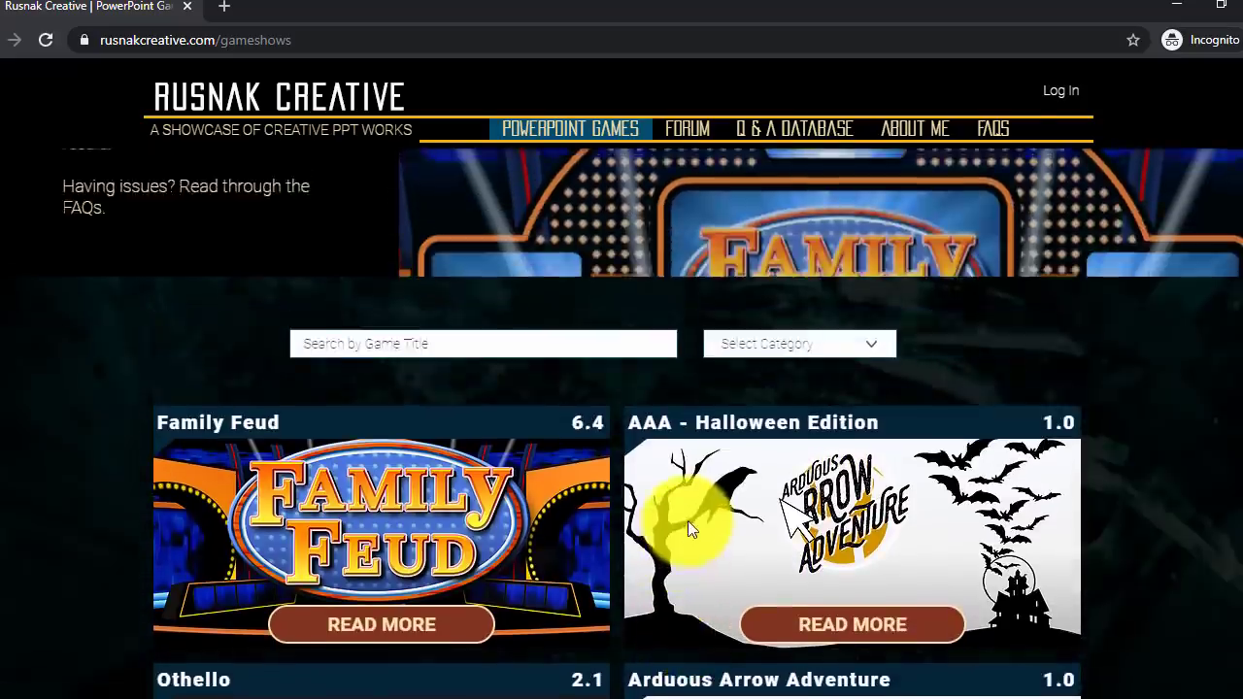
scroll(687, 522, "down", 3)
scroll(738, 486, "down", 1)
scroll(764, 460, "up", 3)
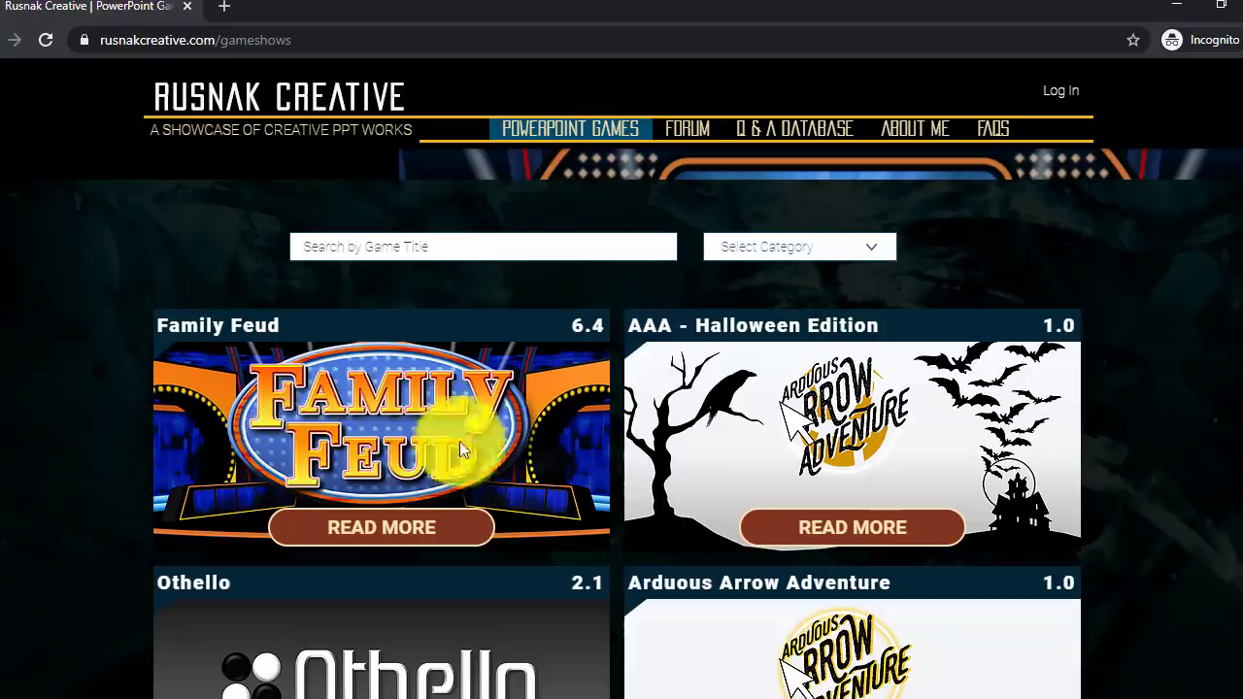
scroll(610, 499, "down", 5)
scroll(262, 427, "down", 2)
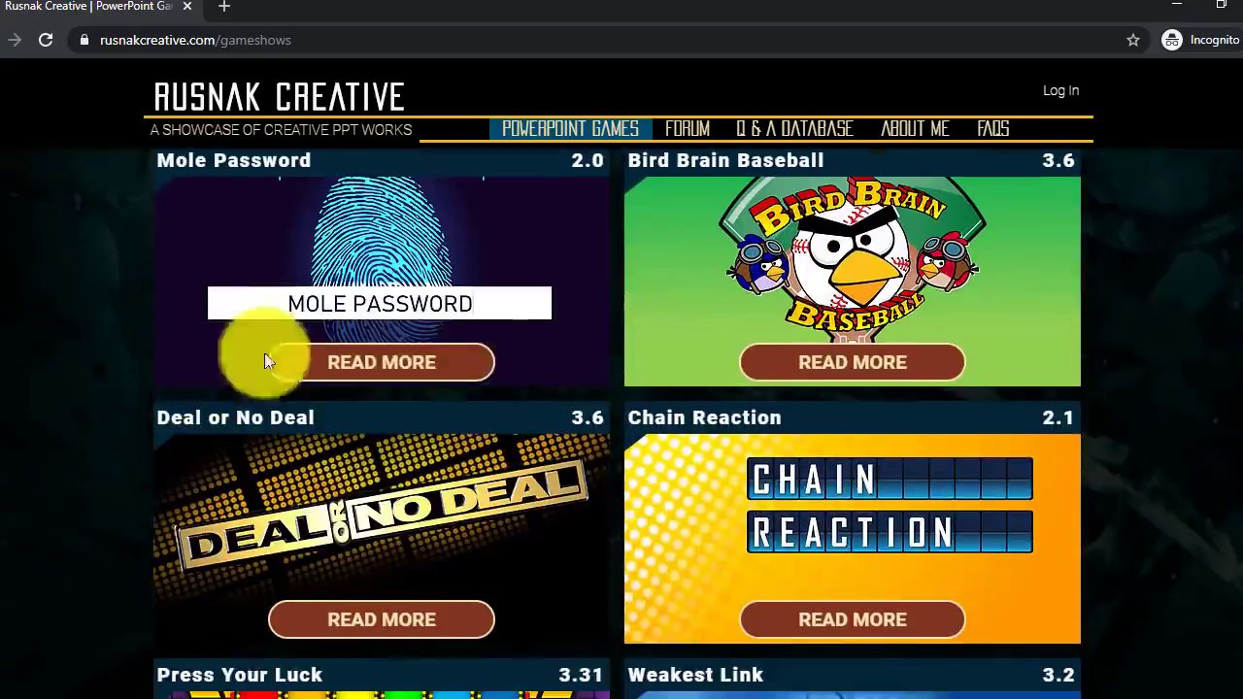
scroll(544, 534, "down", 2)
scroll(736, 497, "down", 1)
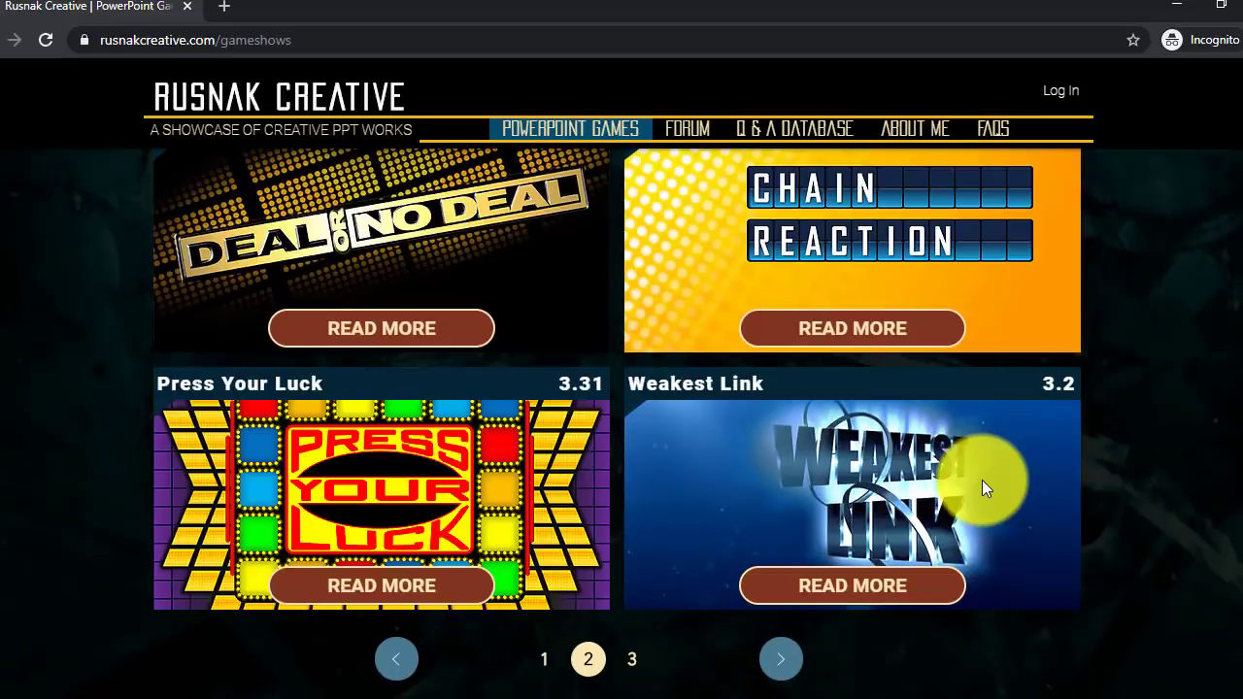
scroll(982, 480, "up", 10)
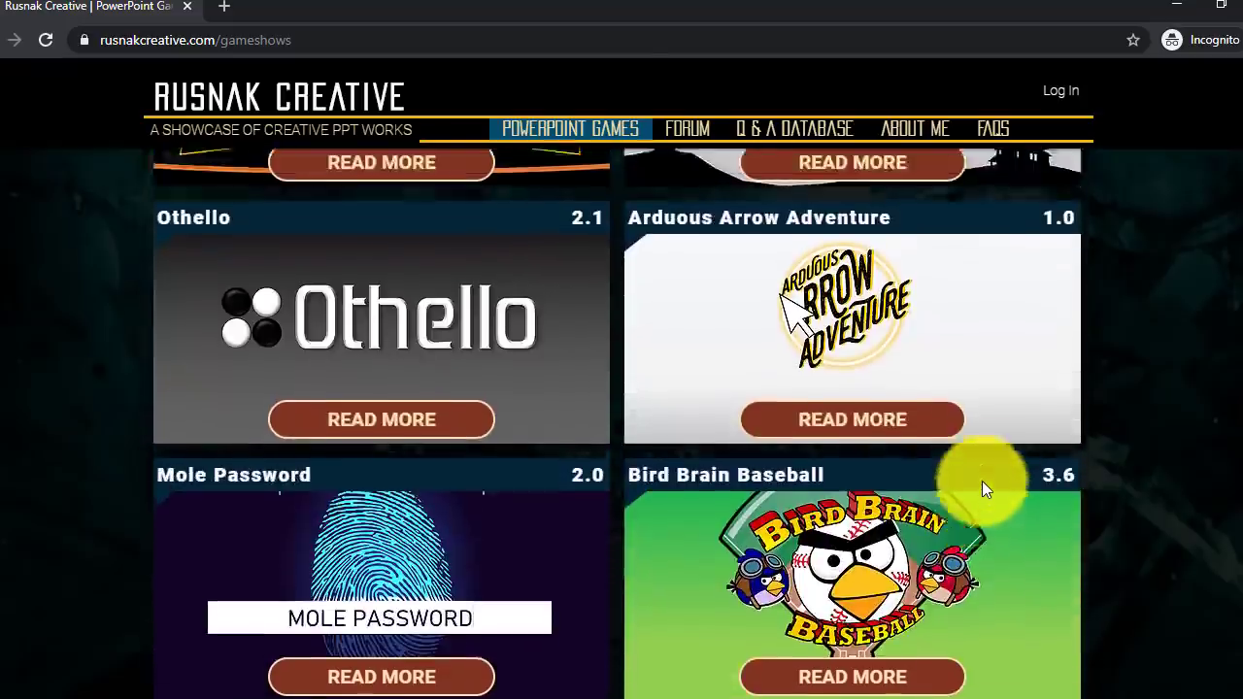
scroll(981, 481, "up", 1)
scroll(975, 485, "down", 2)
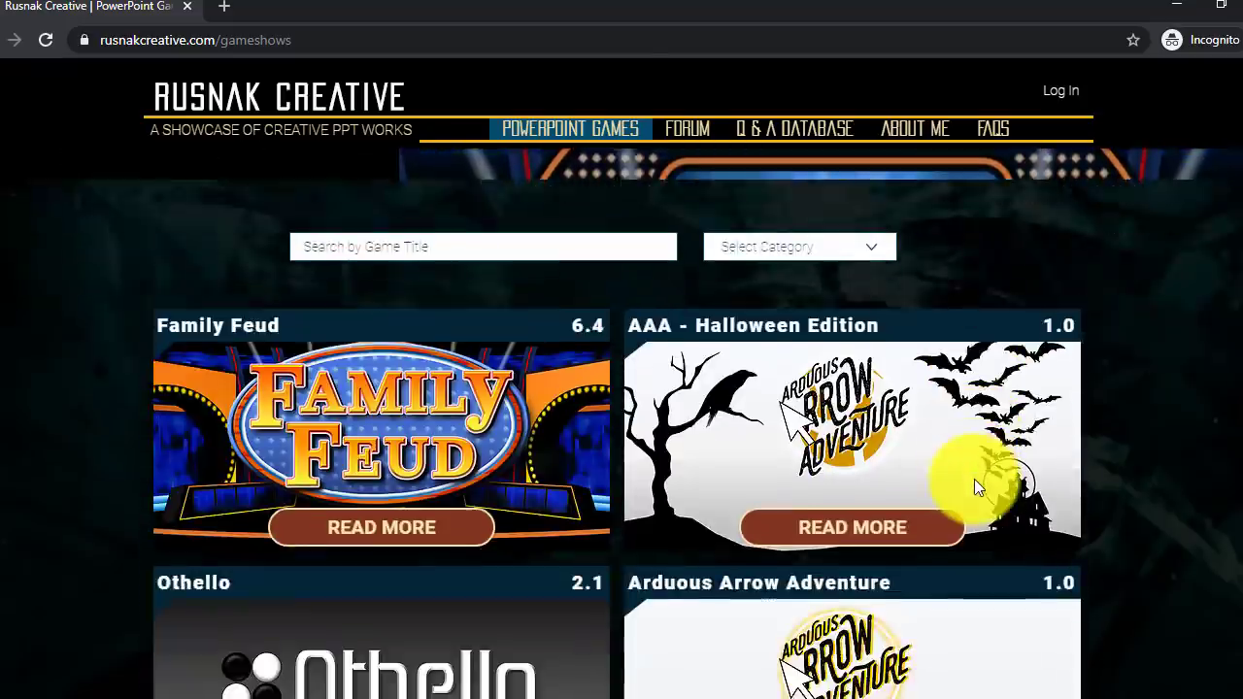
scroll(845, 476, "down", 10)
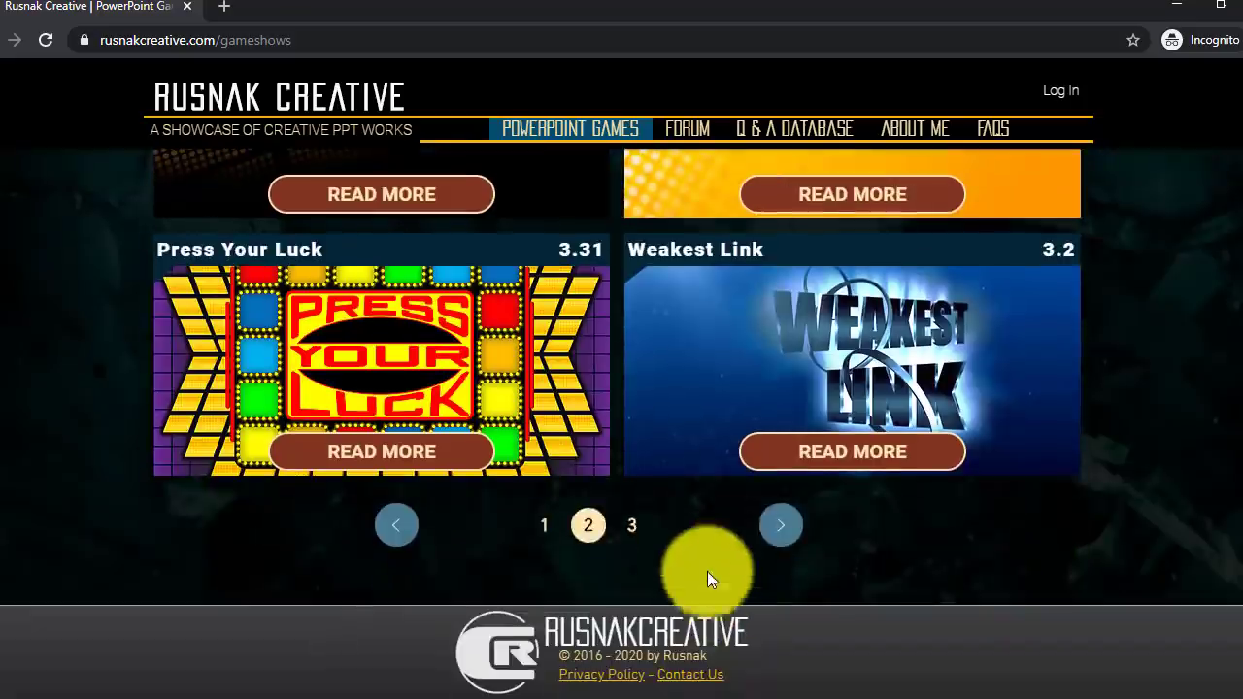
Open page 3 of the PowerPoint games list and examine its templates from top to end, including the Excel ones.
left_click(631, 527)
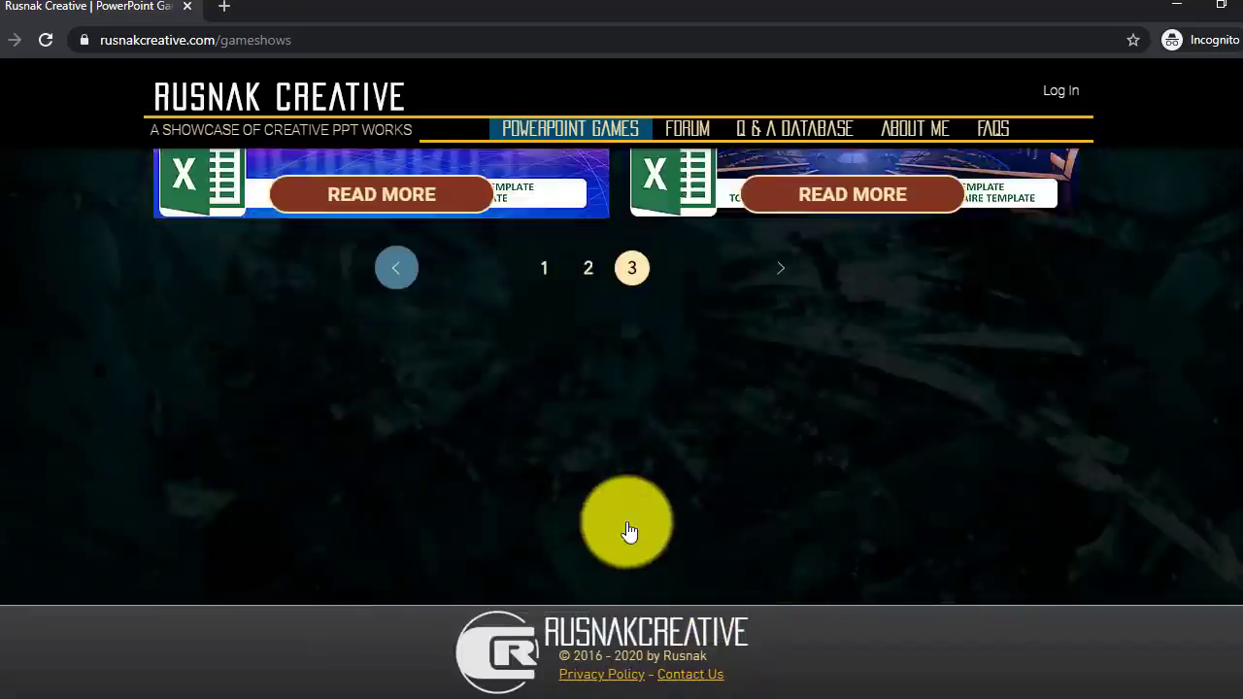
scroll(706, 544, "down", 4)
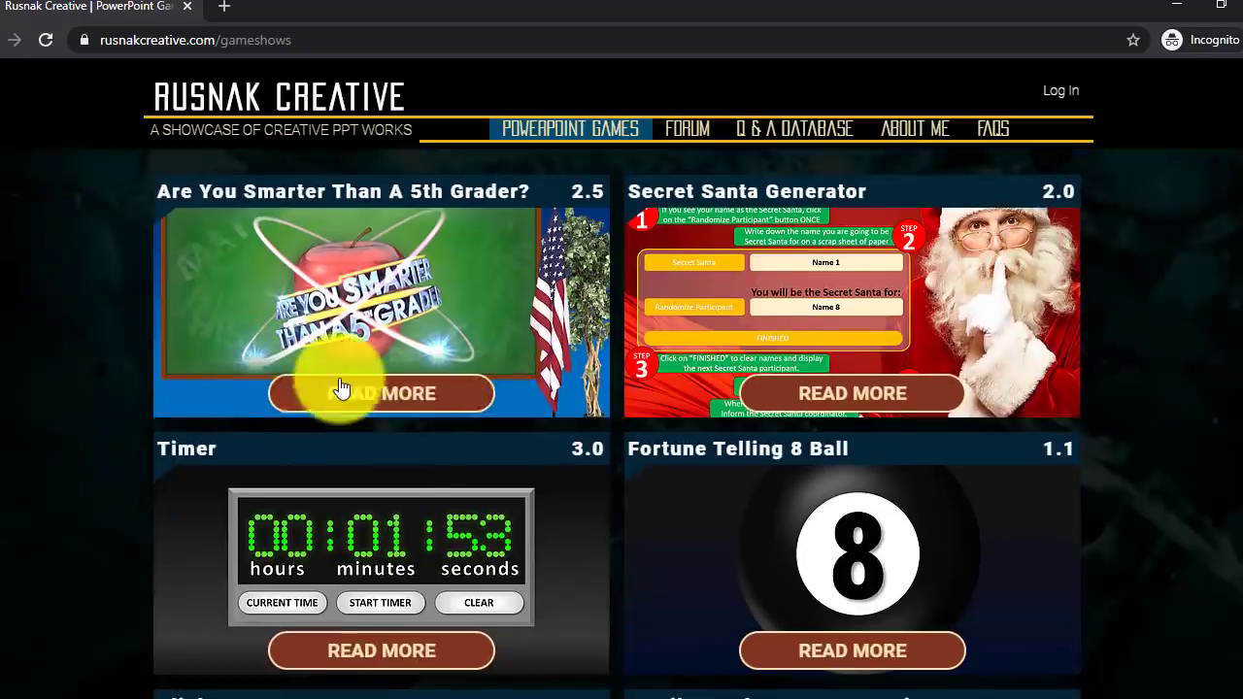
scroll(583, 408, "down", 2)
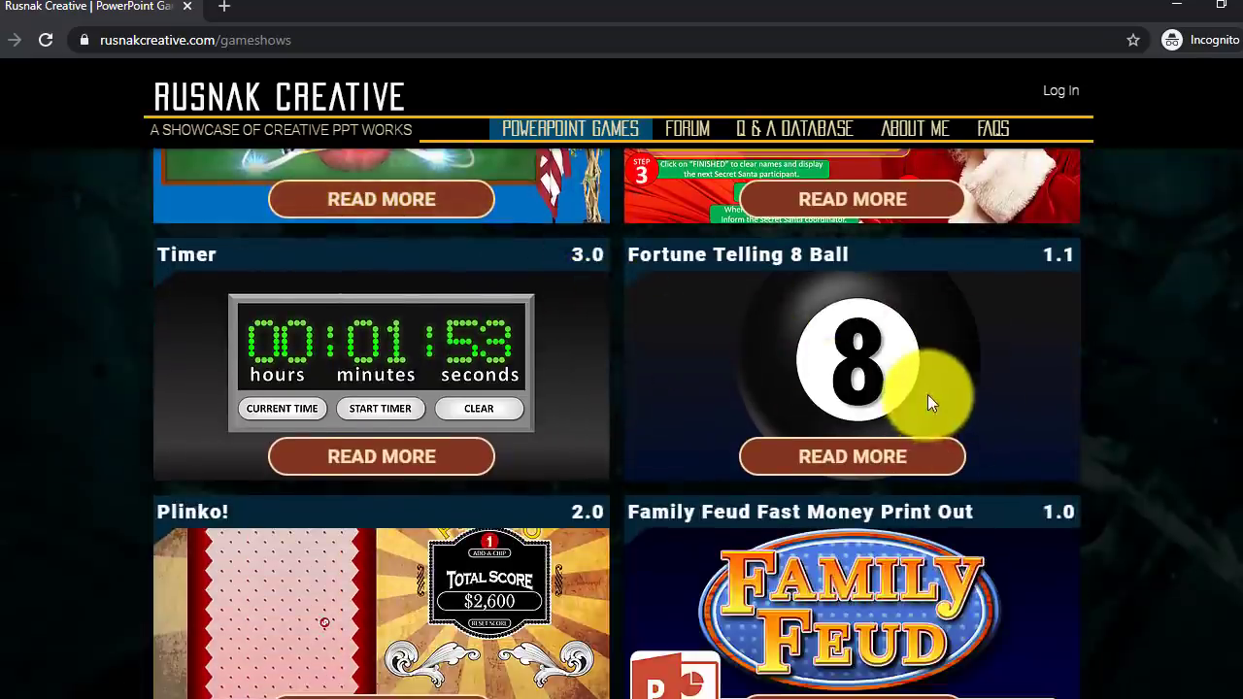
scroll(927, 394, "down", 2)
scroll(344, 451, "up", 2)
scroll(345, 452, "down", 4)
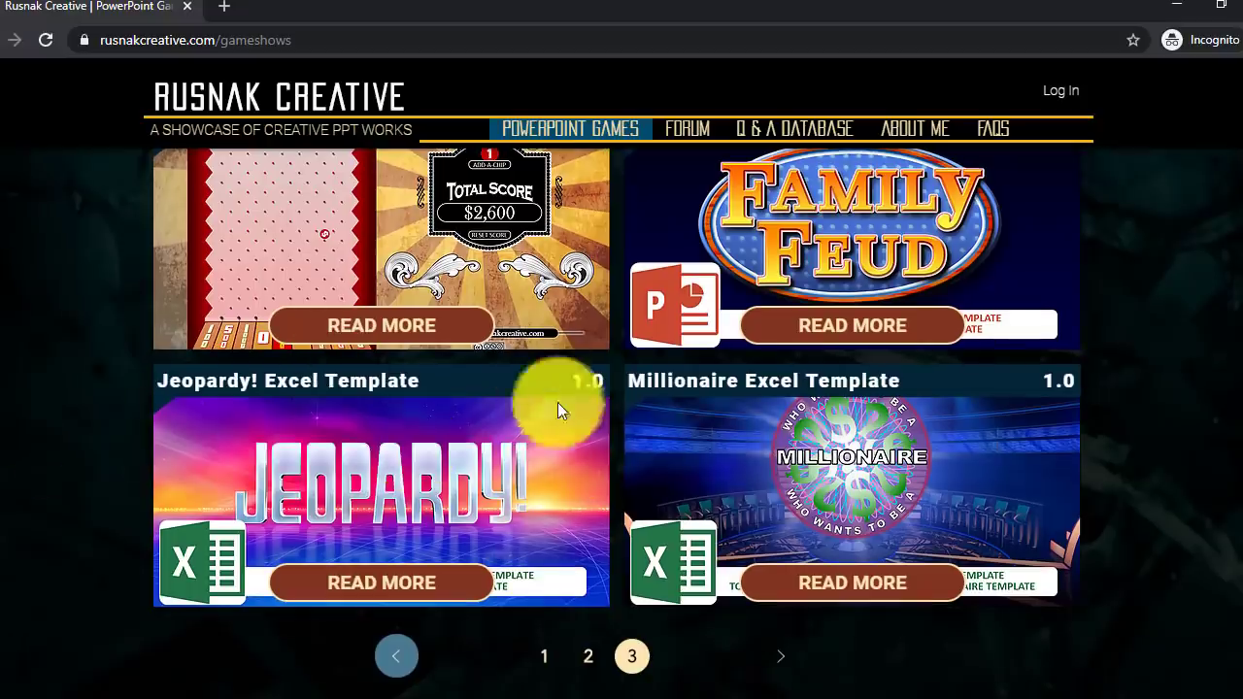
scroll(871, 445, "up", 6)
scroll(874, 446, "up", 8)
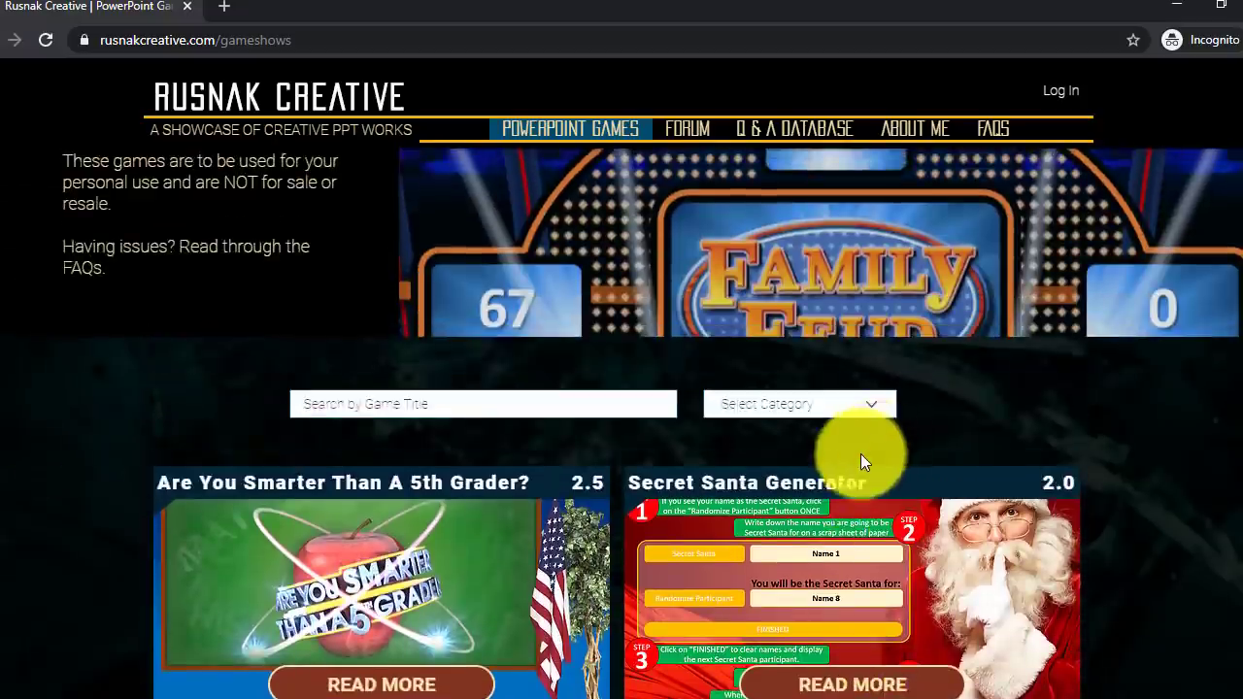
scroll(848, 457, "up", 1)
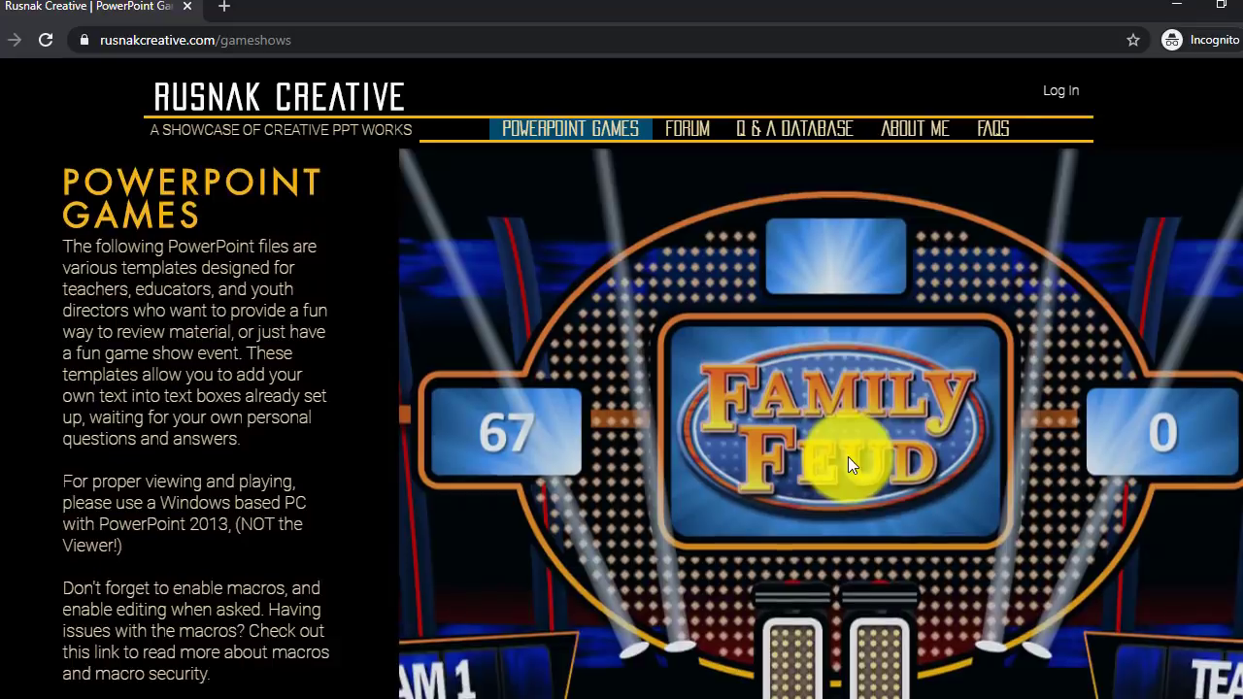
Open the Are You Smarter Than A 5th Grader? template page and request its download, closing the extra download tab.
scroll(846, 473, "down", 7)
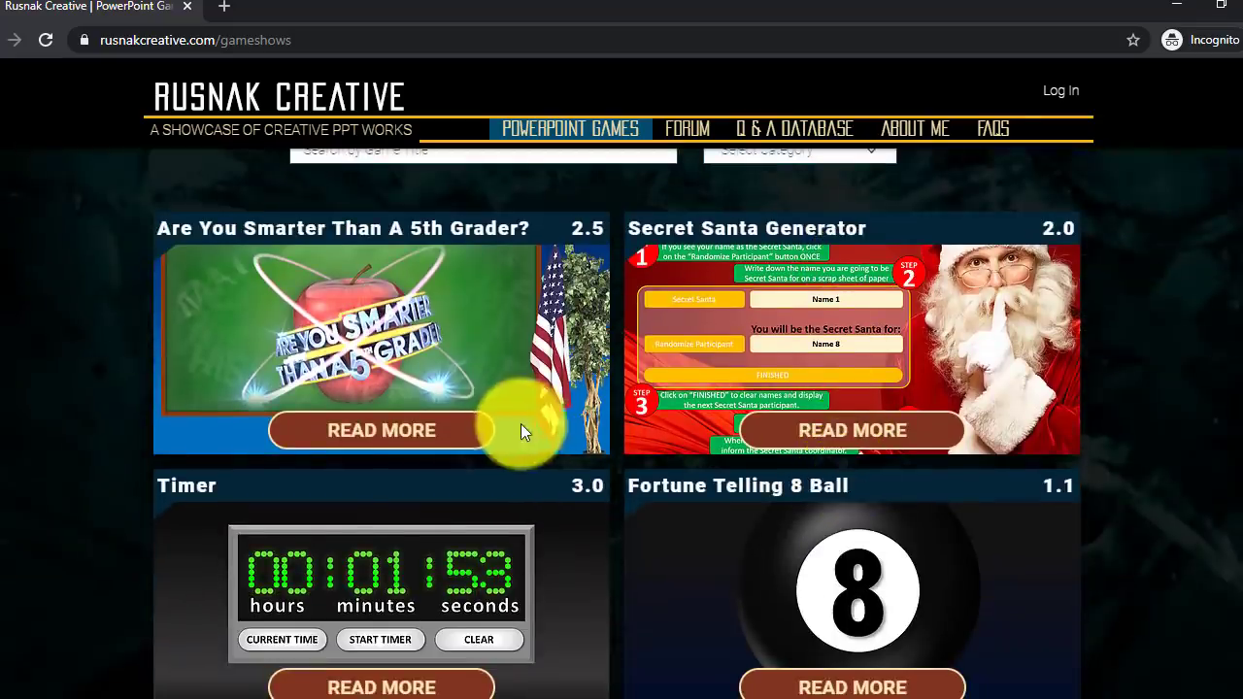
left_click(395, 432)
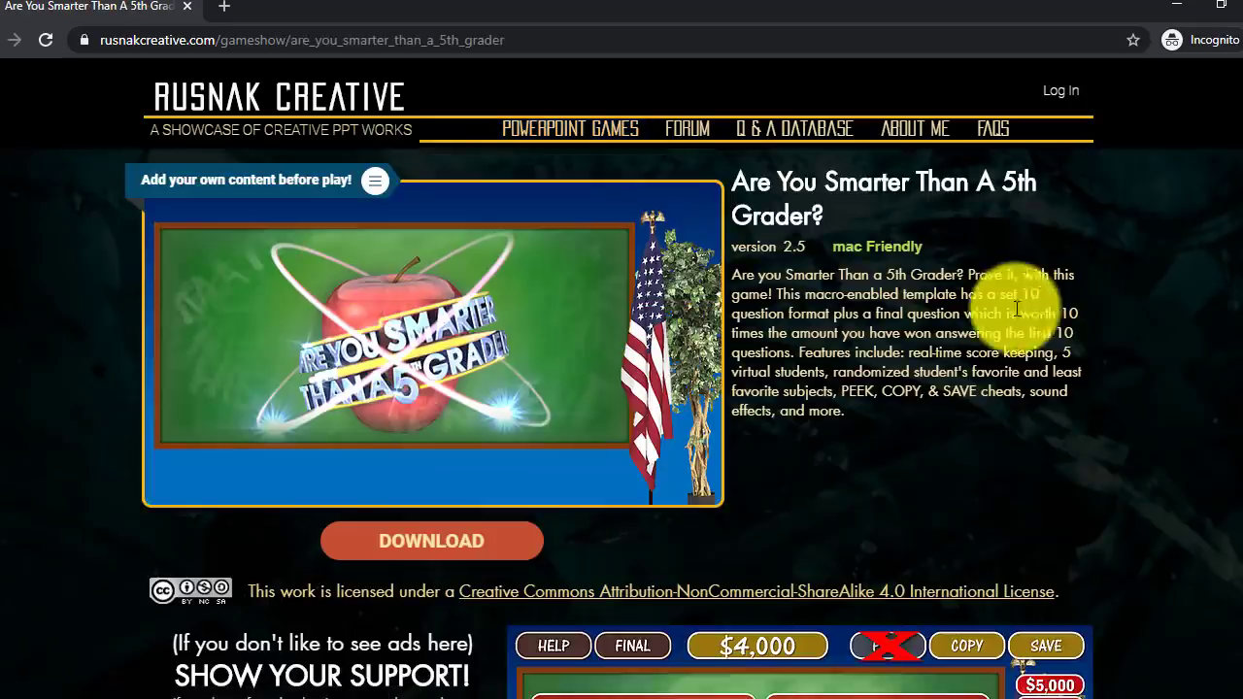
scroll(962, 320, "down", 1)
scroll(874, 350, "up", 1)
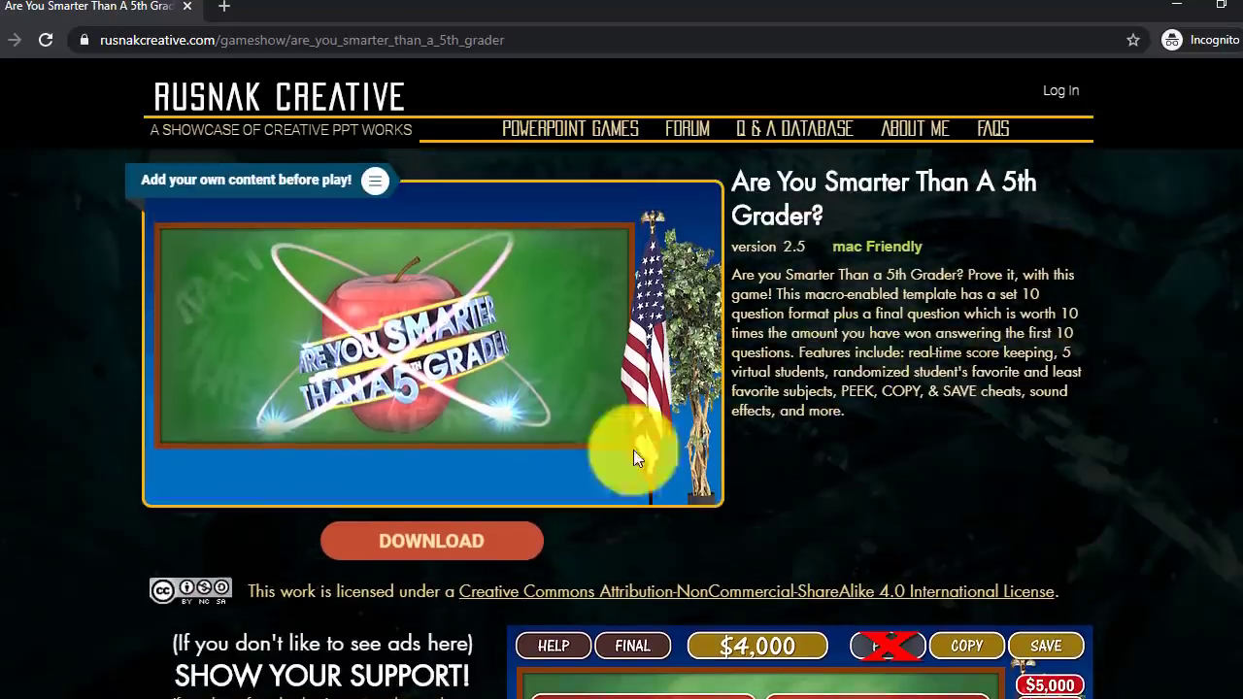
left_click(471, 550)
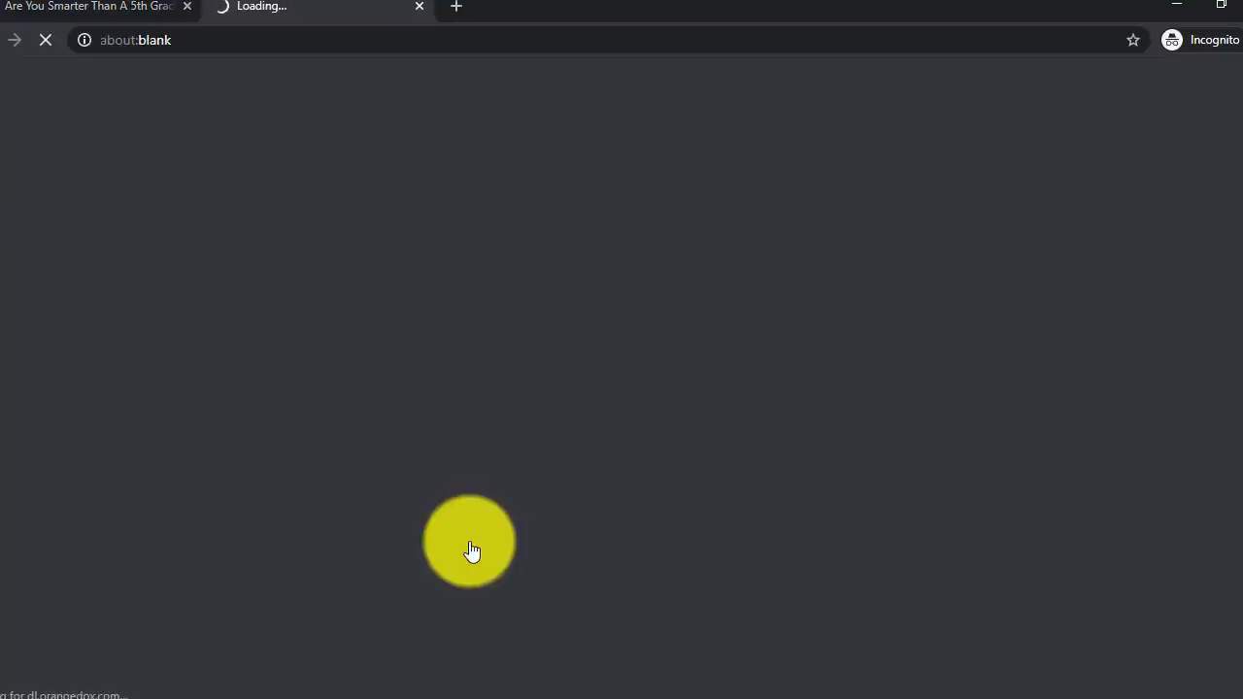
left_click(420, 9)
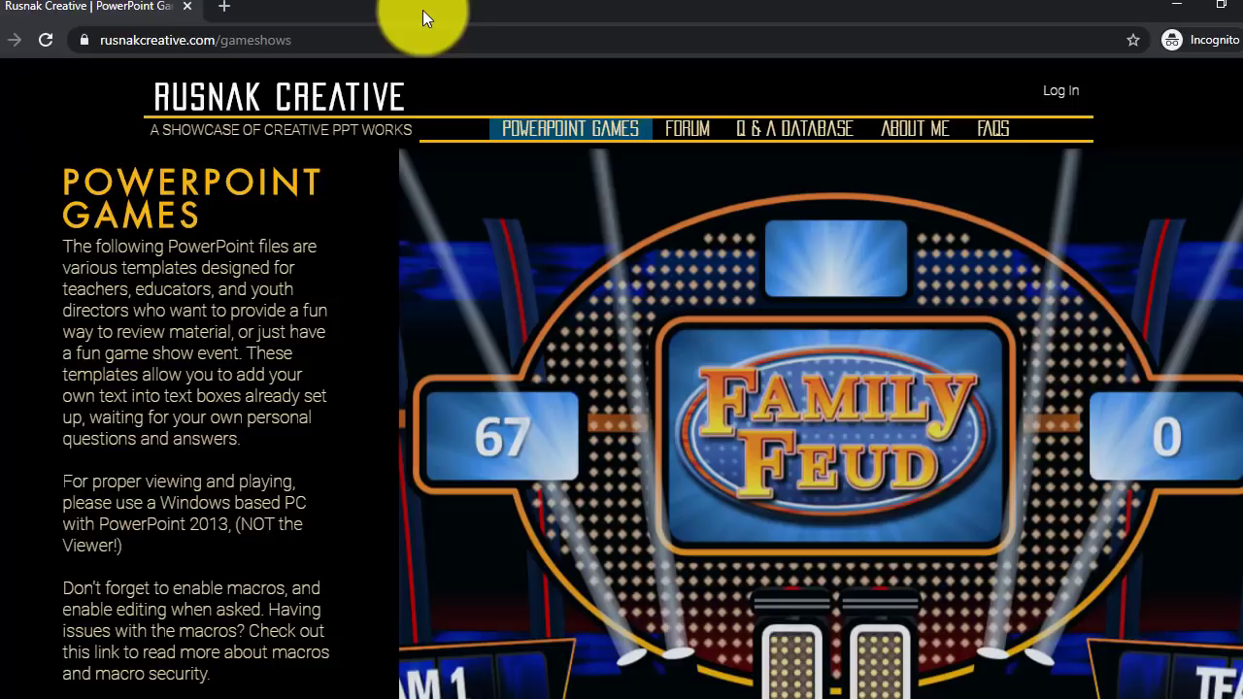